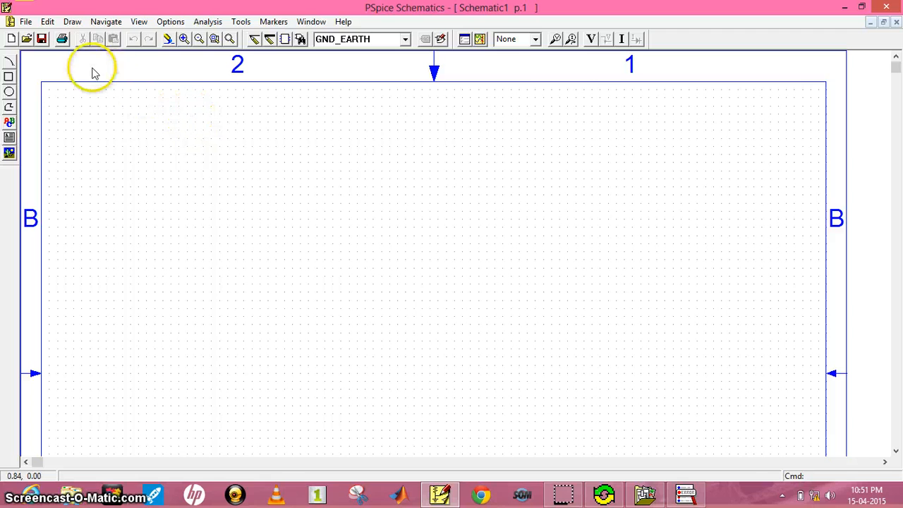
- Create a new schematic and save it under the file name saurav1 in the current folder
click(26, 22)
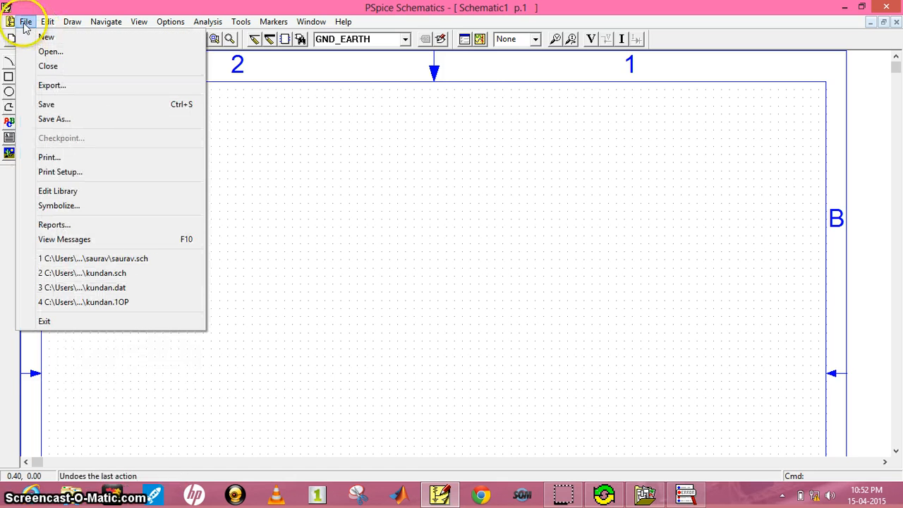
click(41, 36)
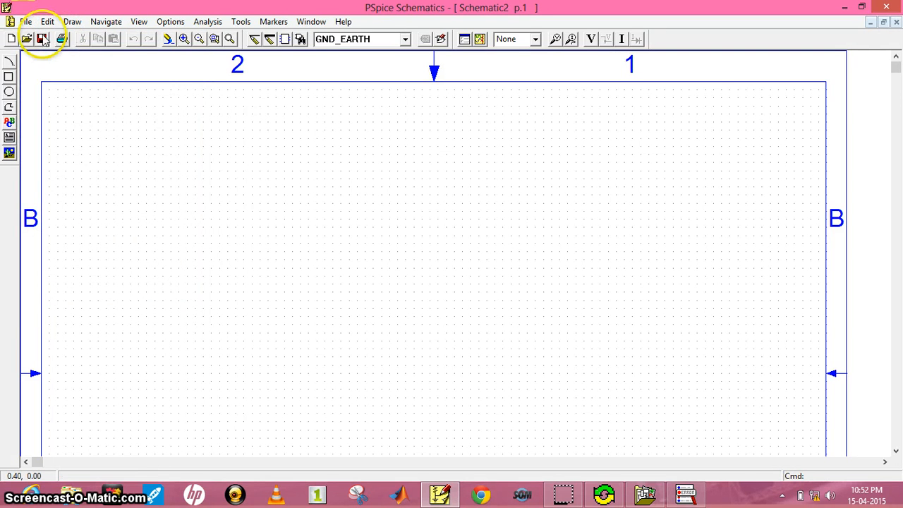
click(25, 22)
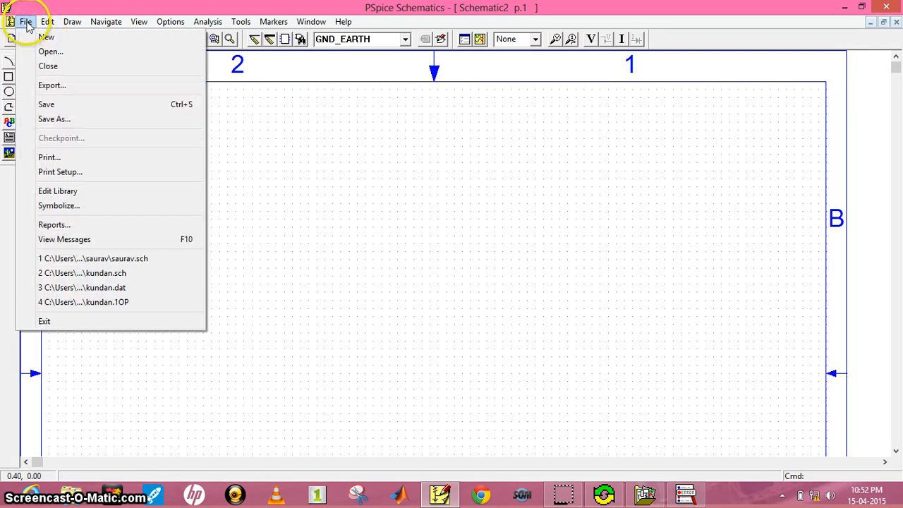
click(63, 121)
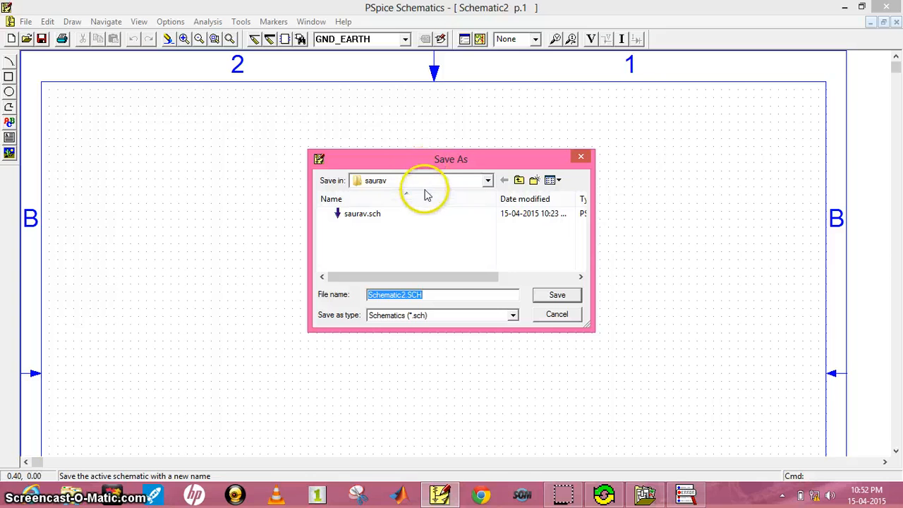
click(452, 299)
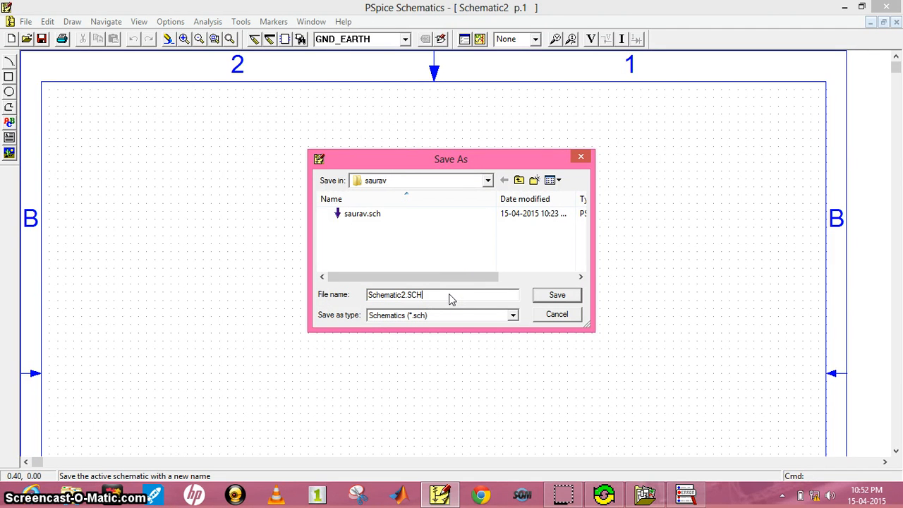
key(BackSpace)
key(BackSpace)
key(BackSpace)
key(BackSpace)
key(BackSpace)
key(BackSpace)
key(BackSpace)
key(BackSpace)
key(BackSpace)
key(BackSpace)
key(BackSpace)
key(BackSpace)
key(BackSpace)
key(BackSpace)
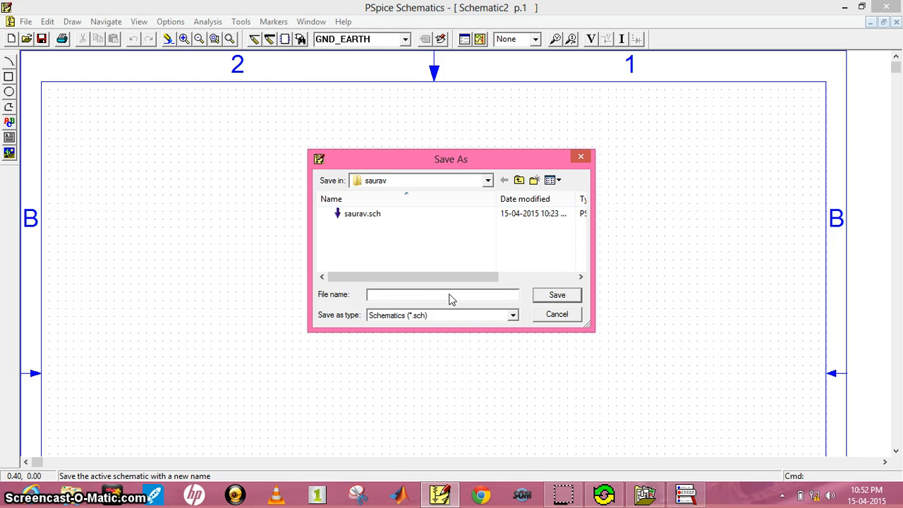
text(saurav)
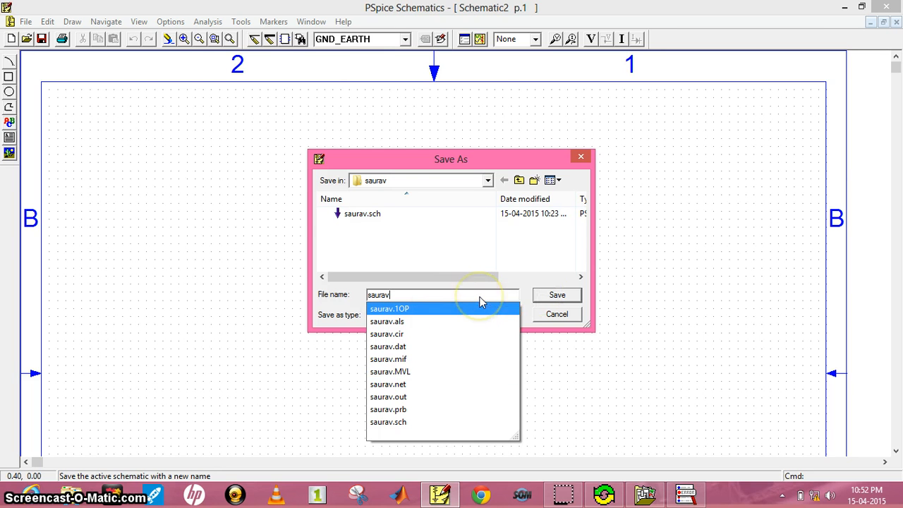
text(1)
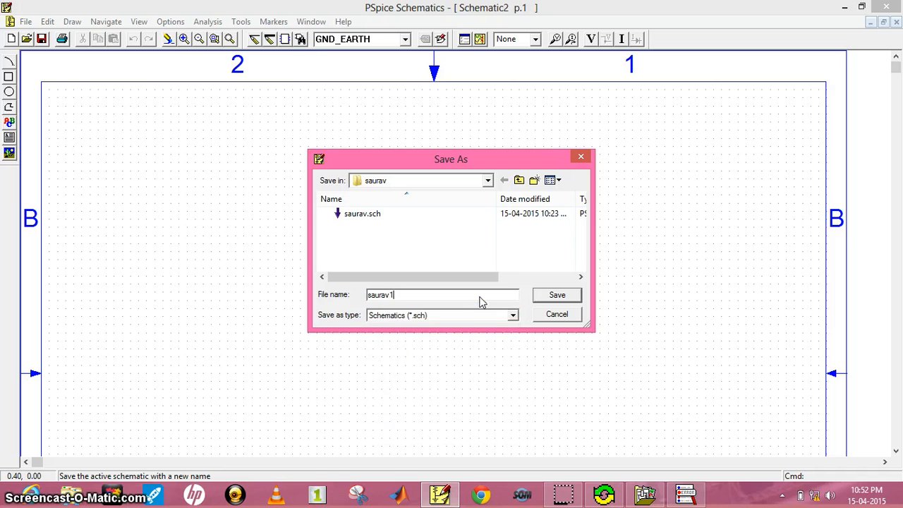
click(551, 297)
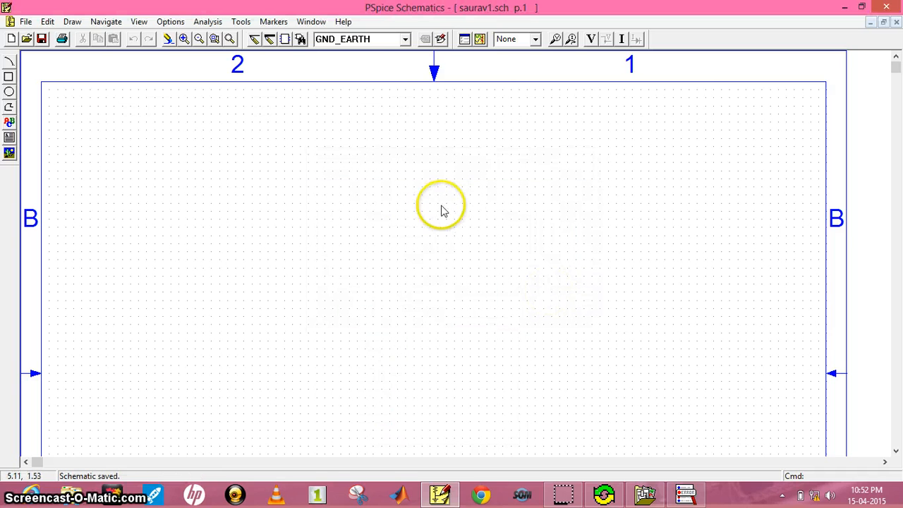
- Place one ZbreakN transistor near the middle of the visible sheet area
click(406, 42)
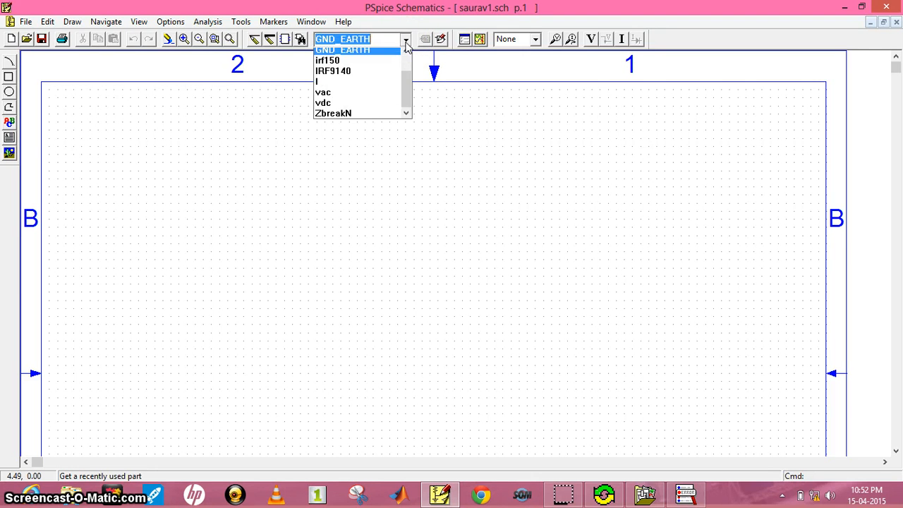
click(367, 119)
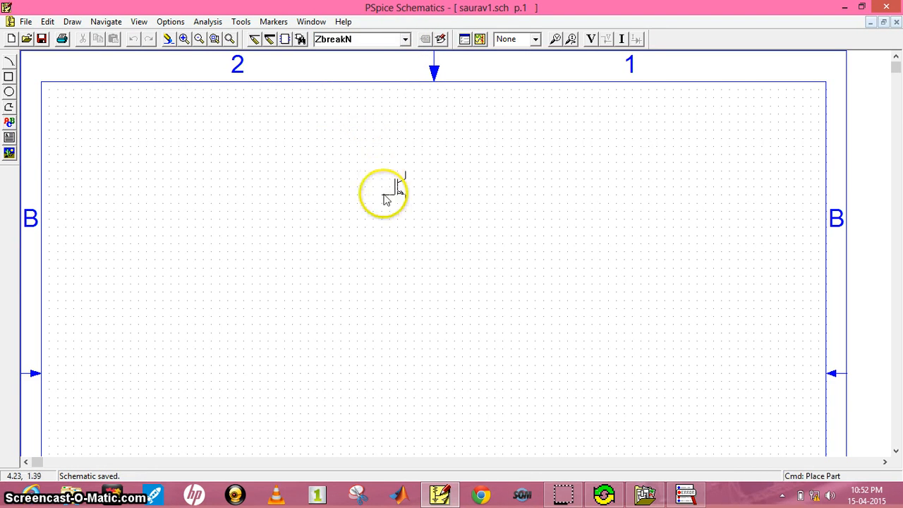
click(407, 237)
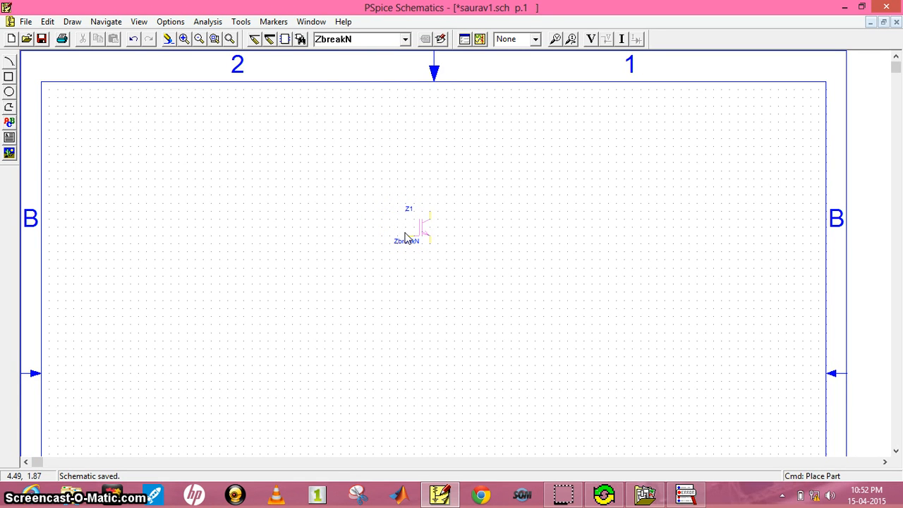
right_click(361, 225)
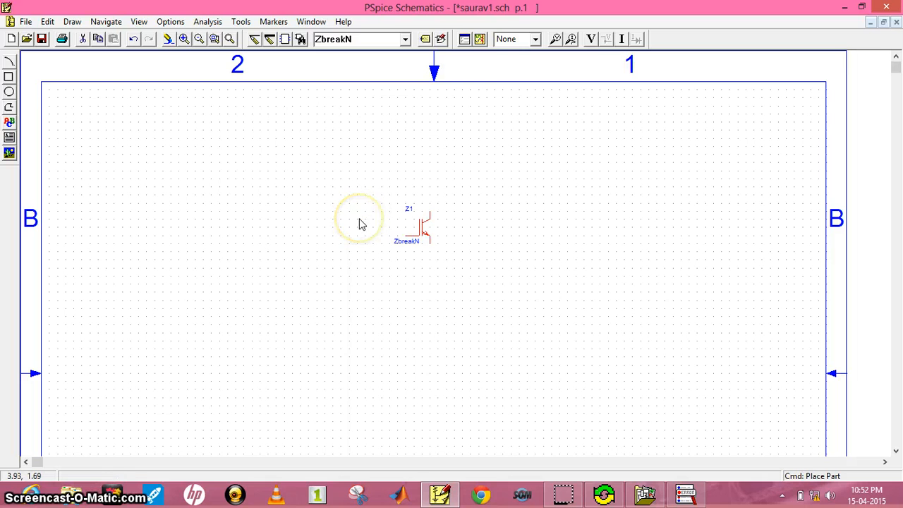
- Place two vdc sources: one upright below and left of the transistor, one rotated to horizontal above and right of it
click(406, 39)
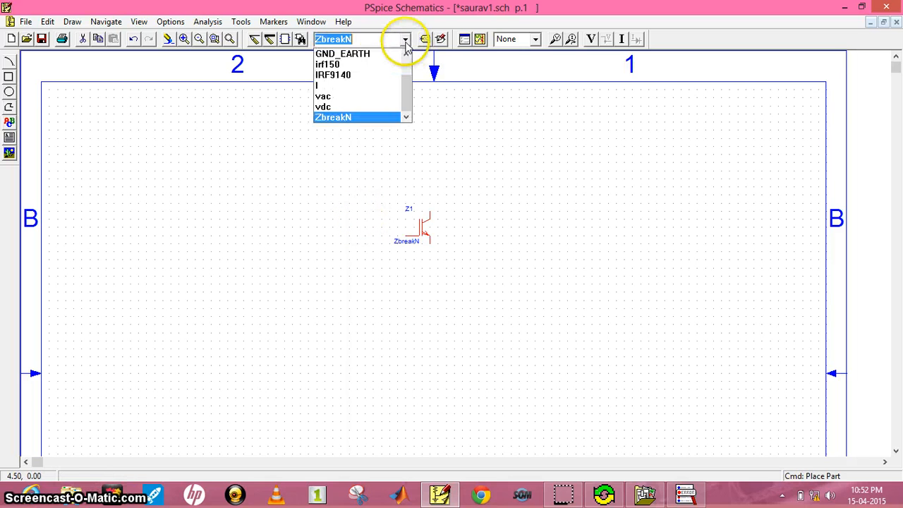
click(346, 108)
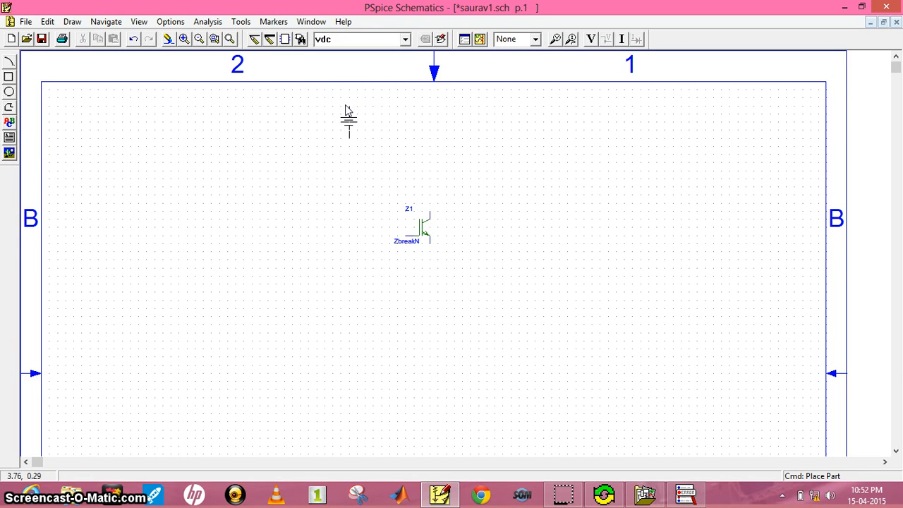
click(323, 261)
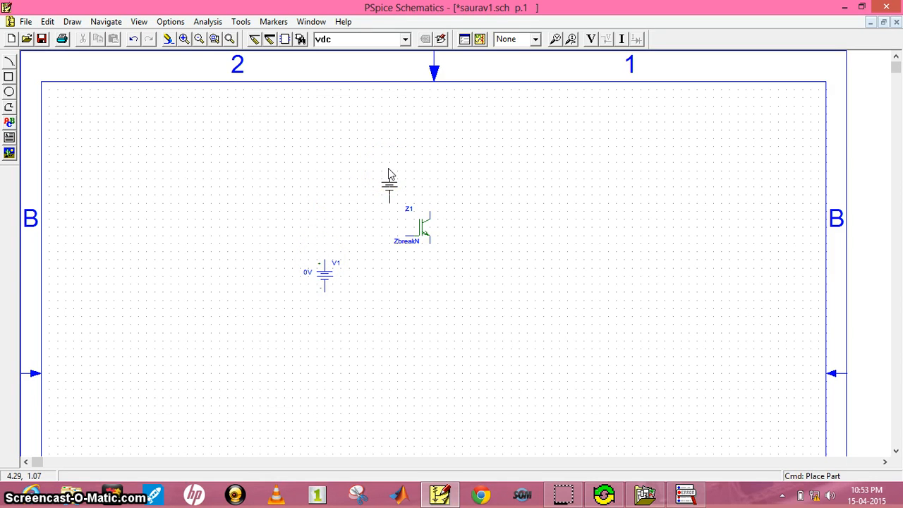
click(514, 179)
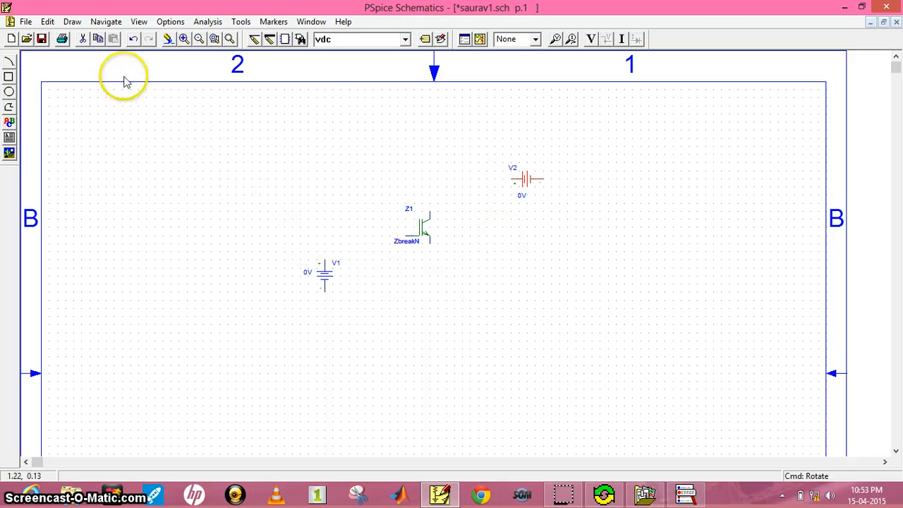
- Wire source V1's positive terminal to the transistor's gate and the collector to source V2's positive terminal
click(72, 21)
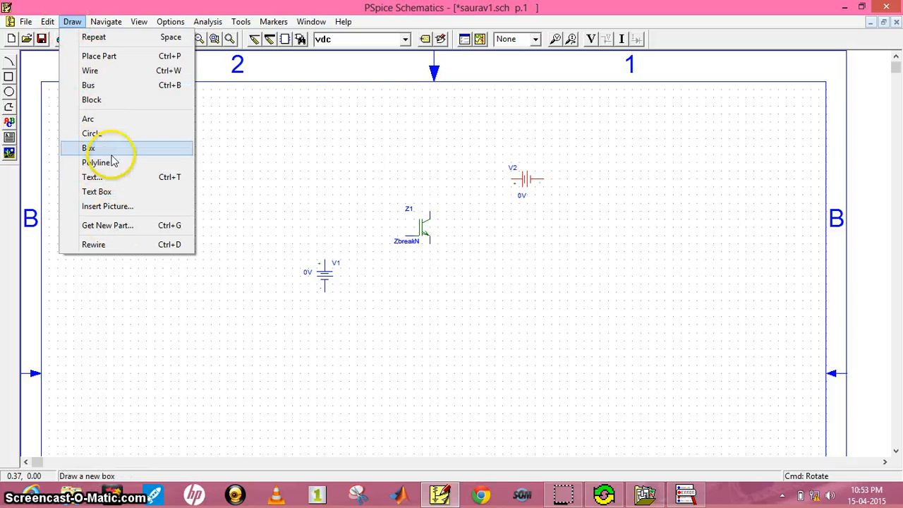
click(113, 77)
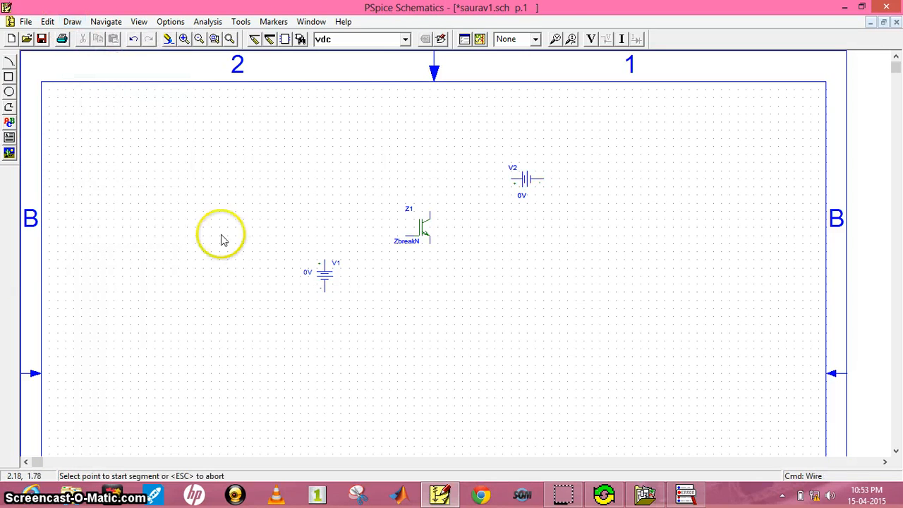
click(325, 259)
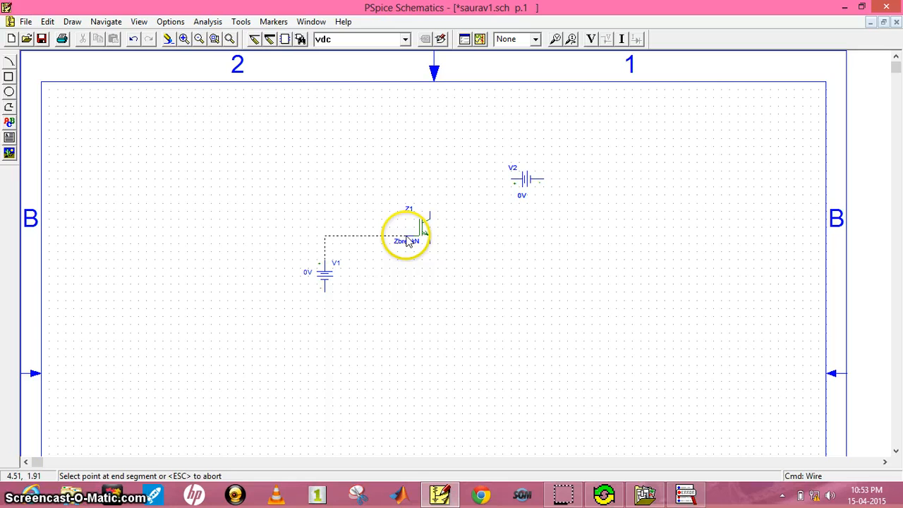
click(408, 240)
click(430, 215)
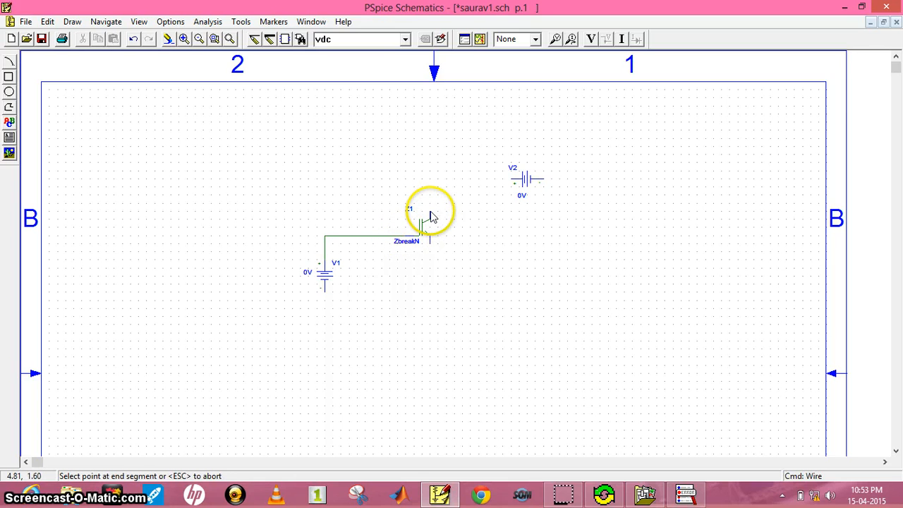
click(512, 180)
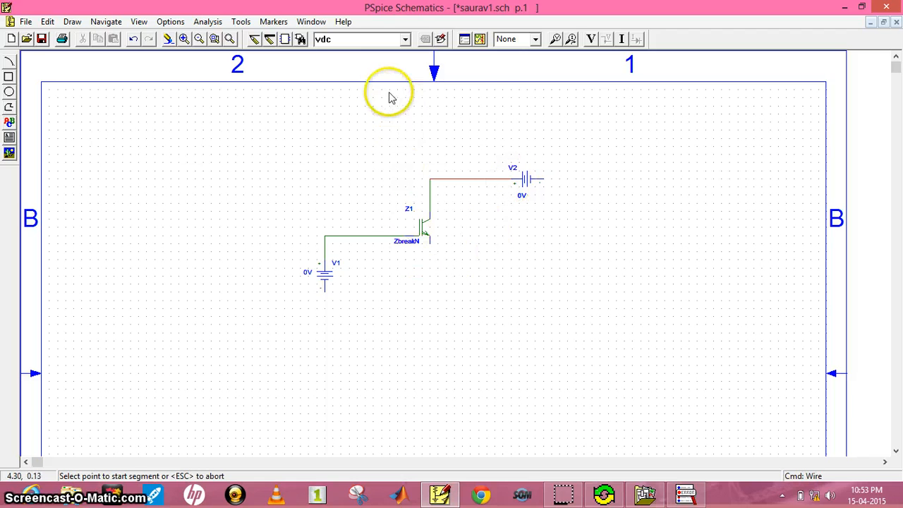
- Place GND_EARTH symbols on V1's negative terminal, the transistor's emitter and V2's negative terminal
click(407, 40)
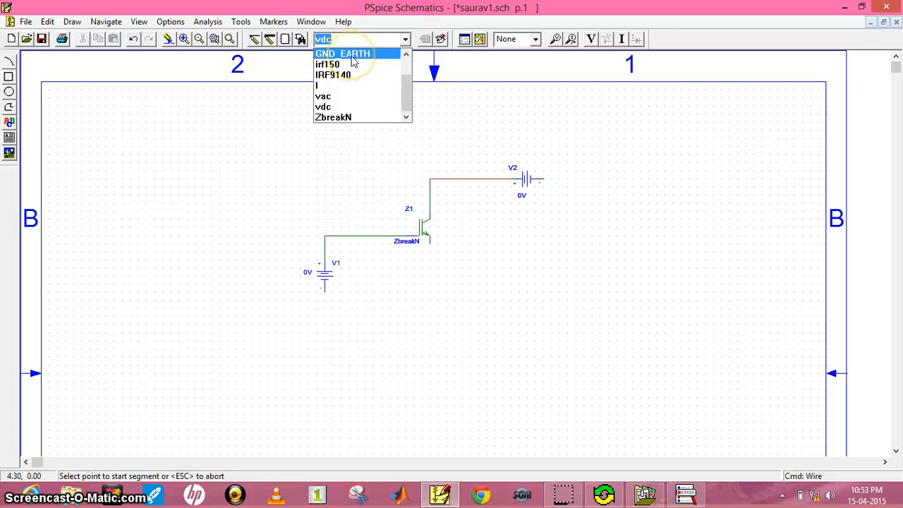
click(352, 56)
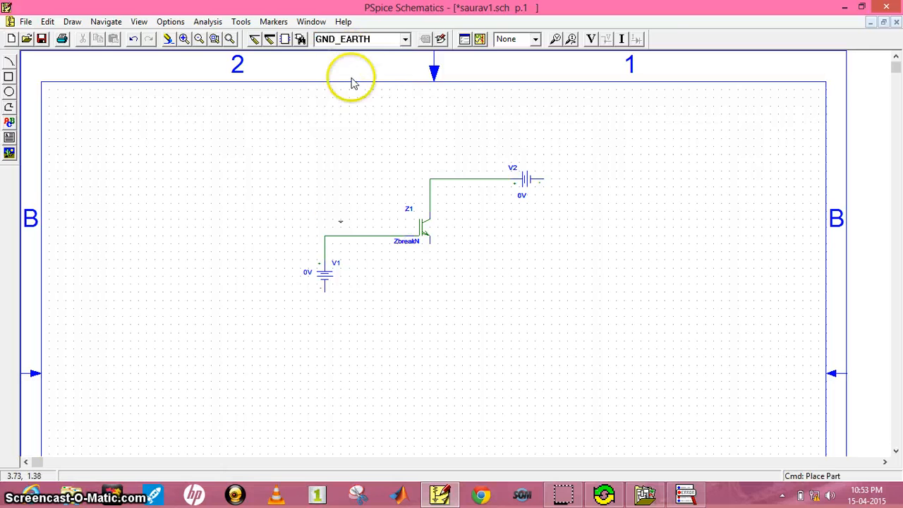
click(326, 297)
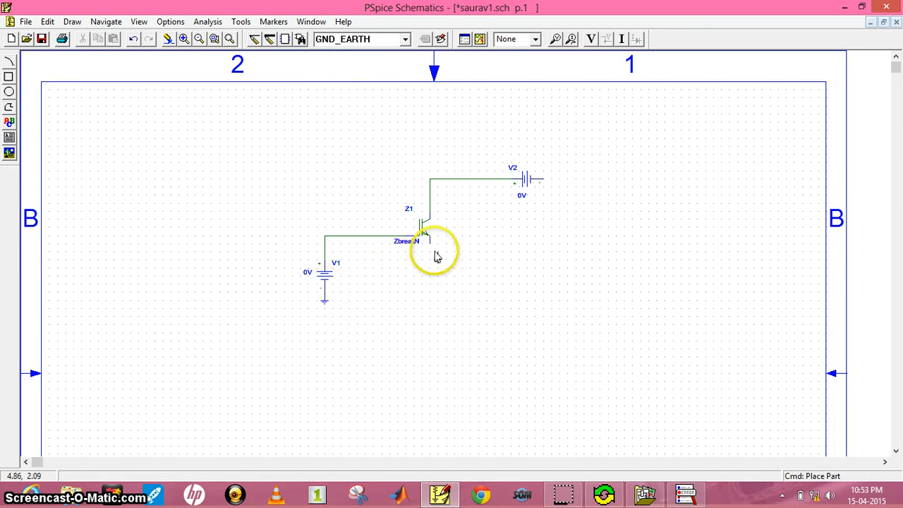
click(431, 252)
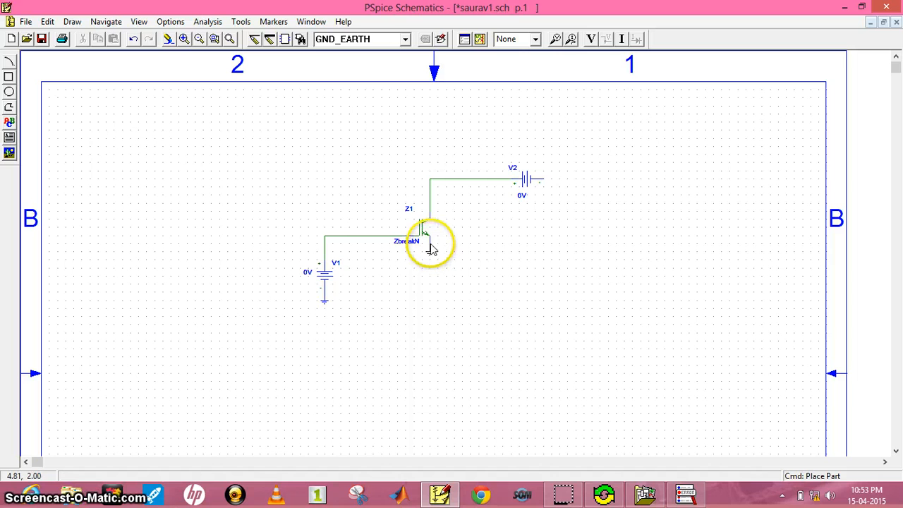
click(545, 183)
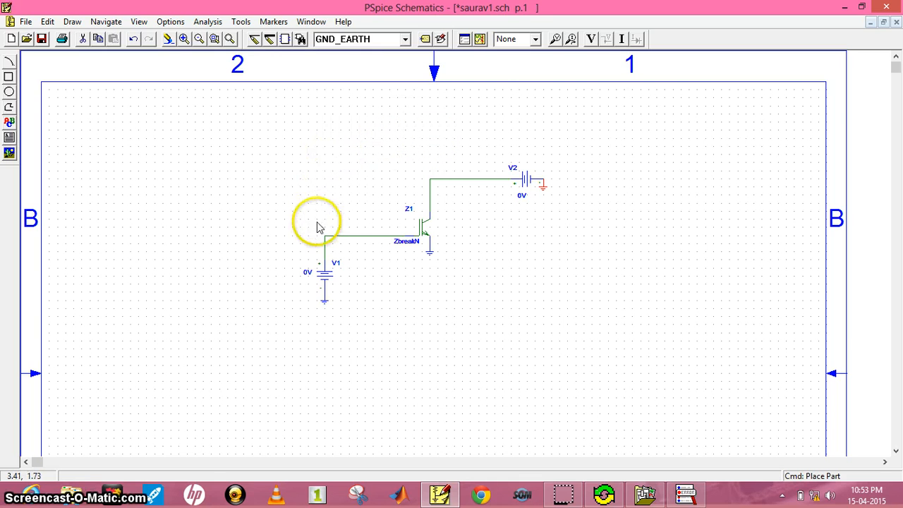
- Rename the gate source V1 to Vge and set its DC value to 30V
double_click(338, 266)
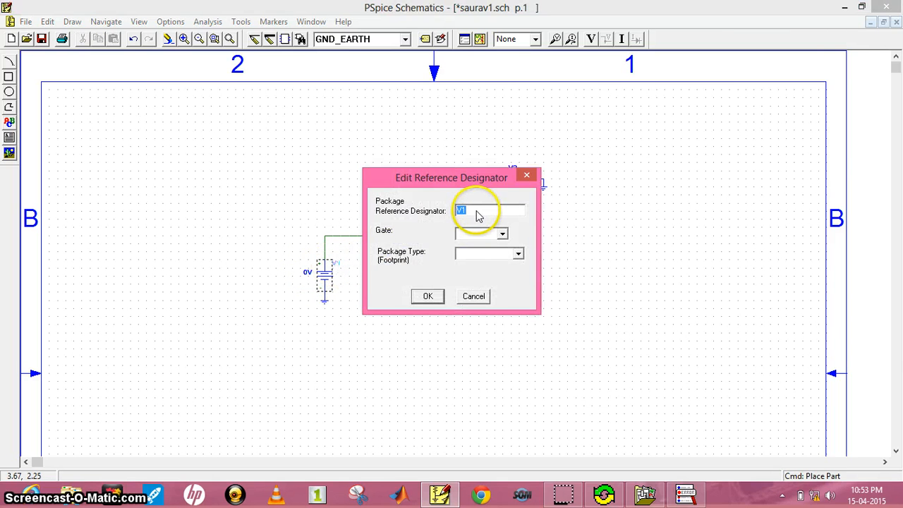
click(477, 215)
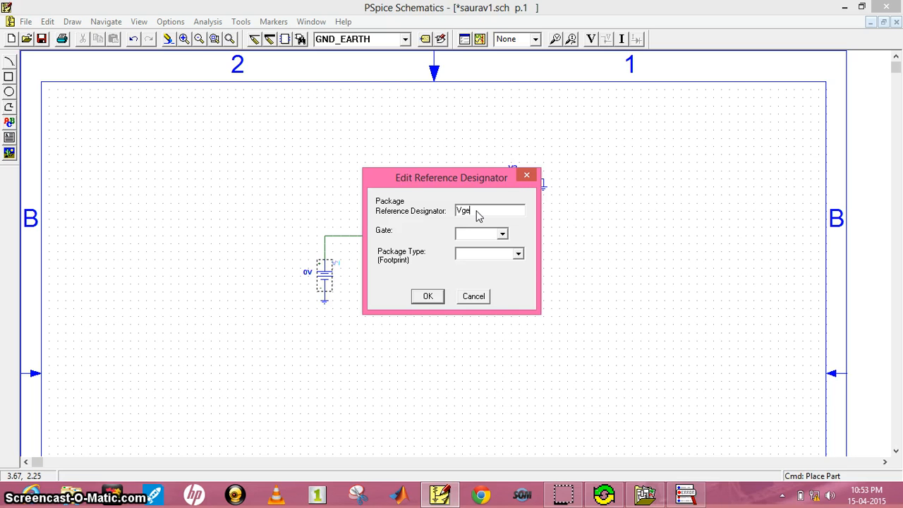
click(477, 216)
click(427, 296)
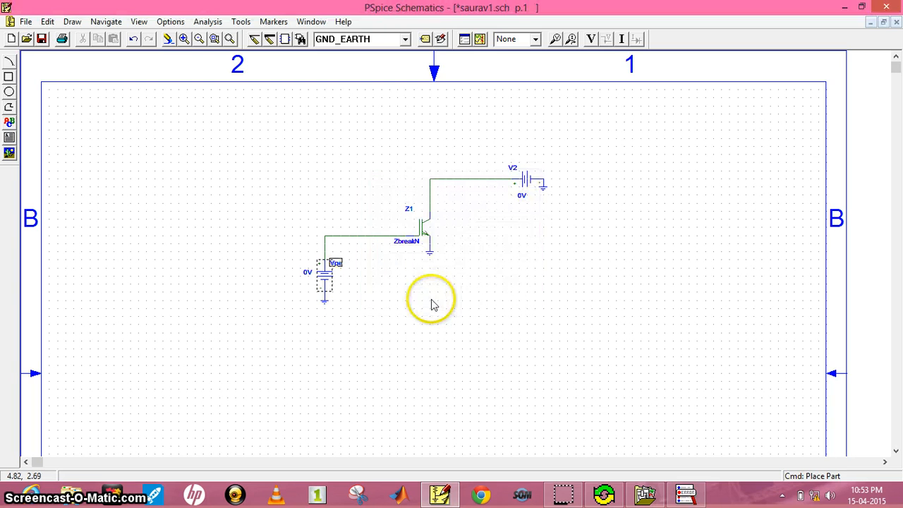
double_click(307, 273)
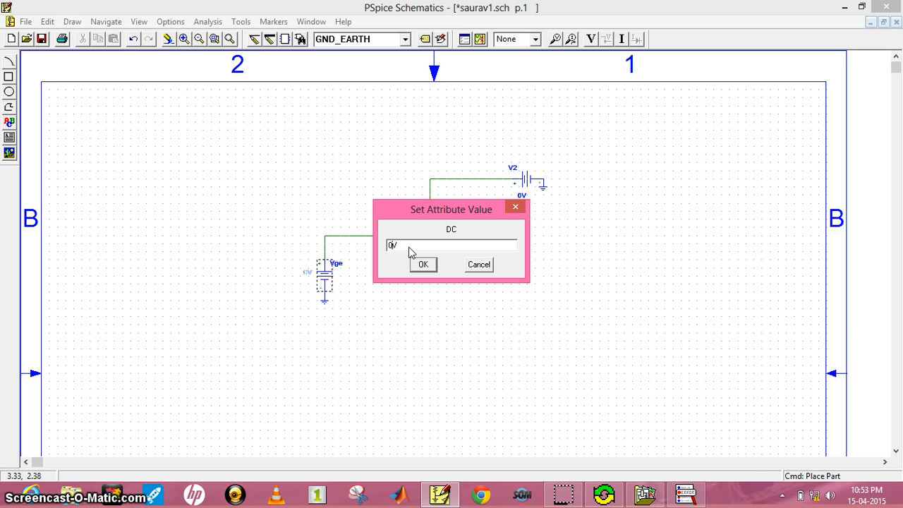
click(423, 263)
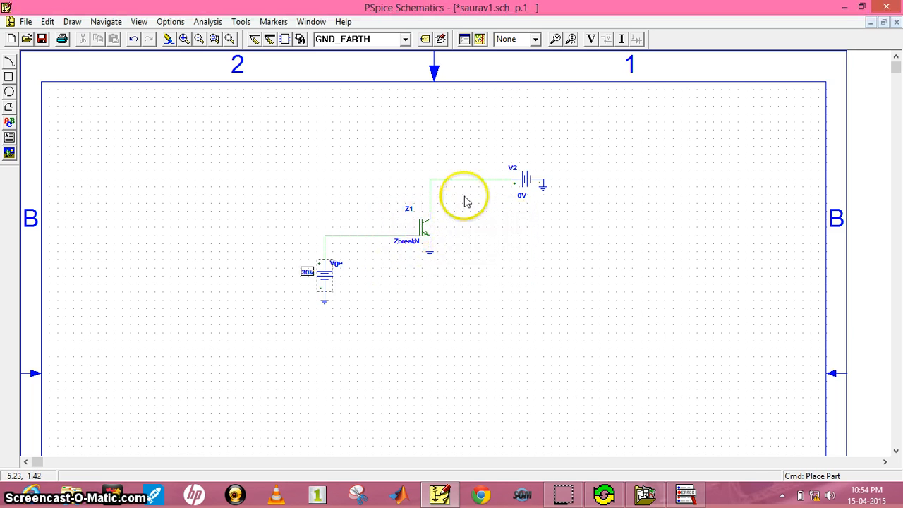
- Rename the collector source V2 to Vce
double_click(513, 169)
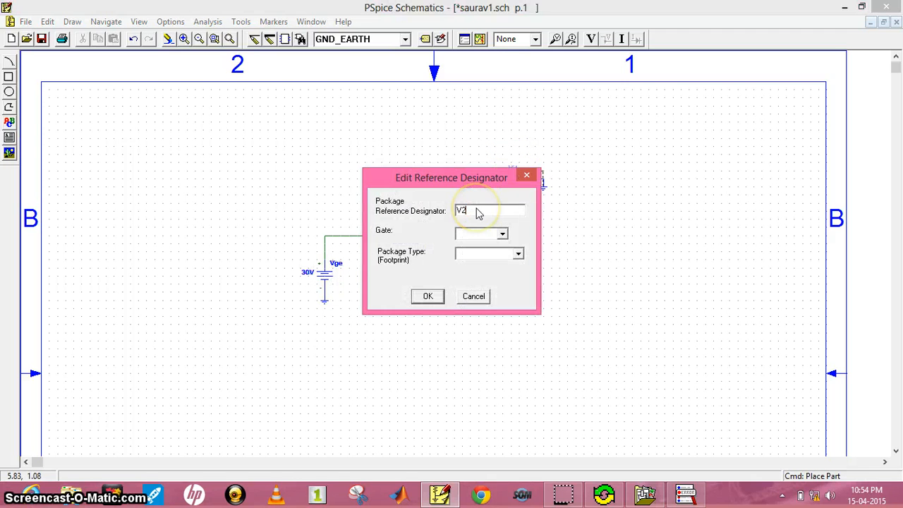
text(Vce)
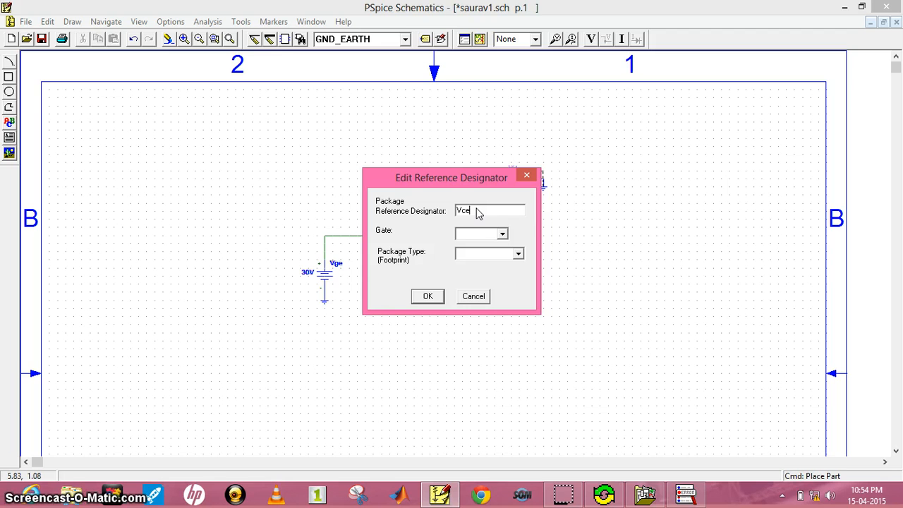
click(427, 297)
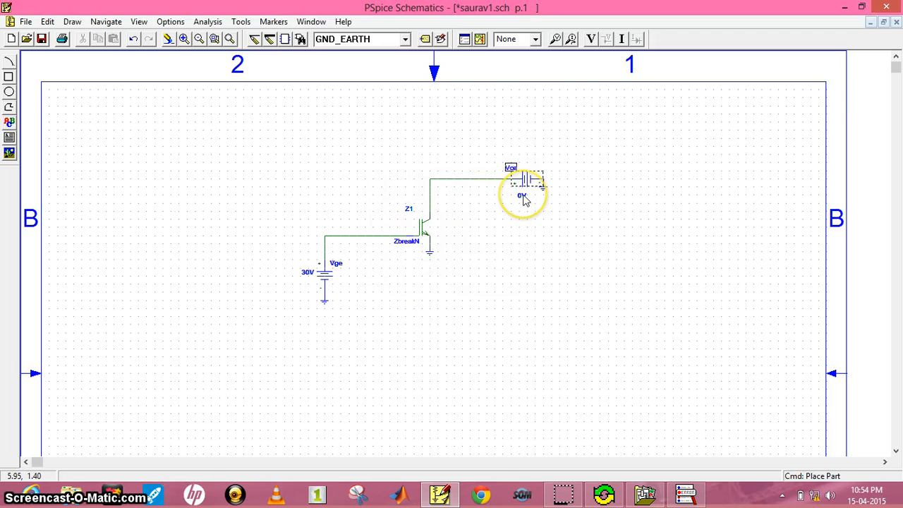
- Set the DC value of the collector source Vce to 30V
double_click(521, 197)
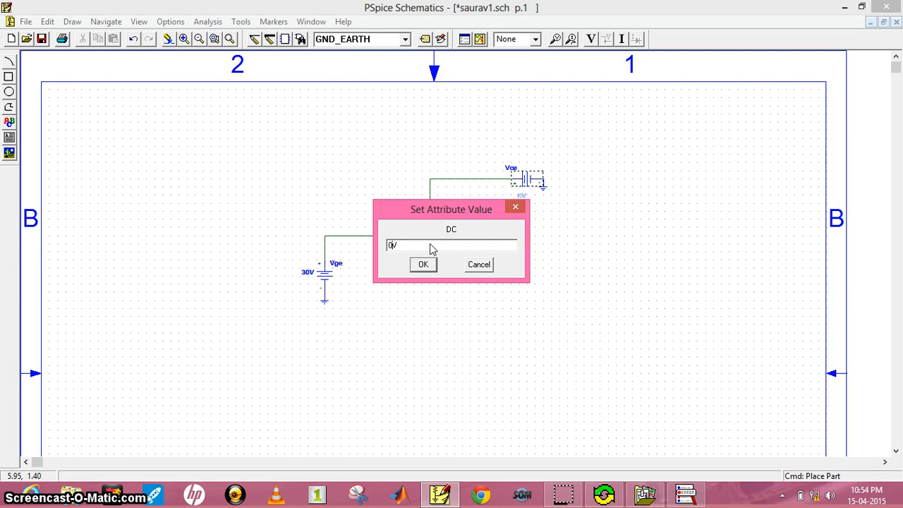
text(3)
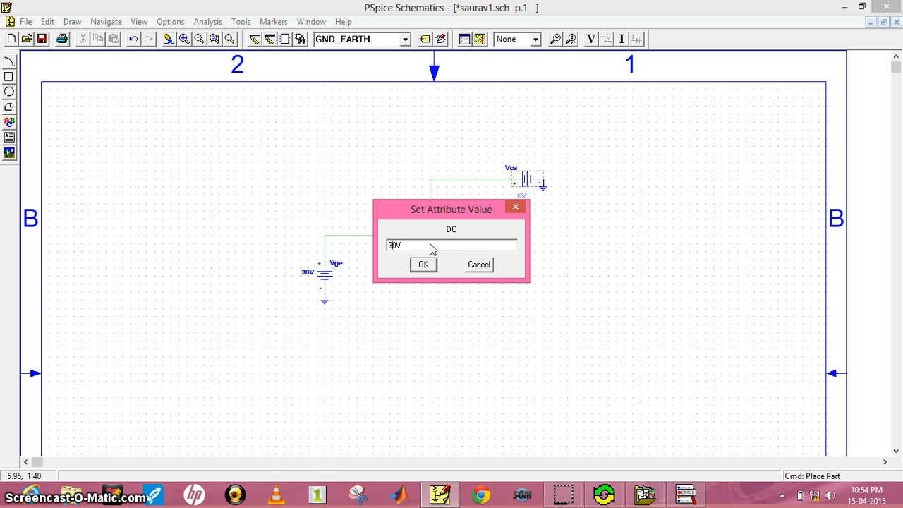
click(423, 264)
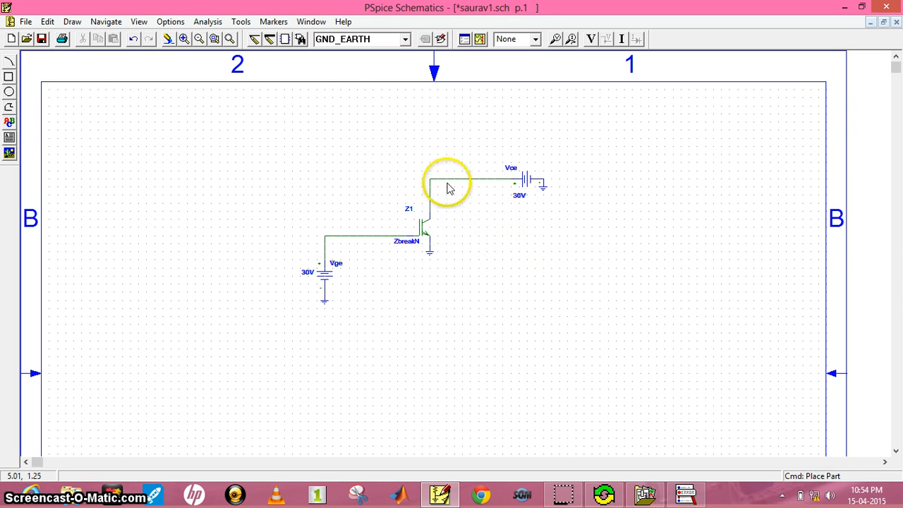
- Save the schematic and create its simulation netlist
click(42, 39)
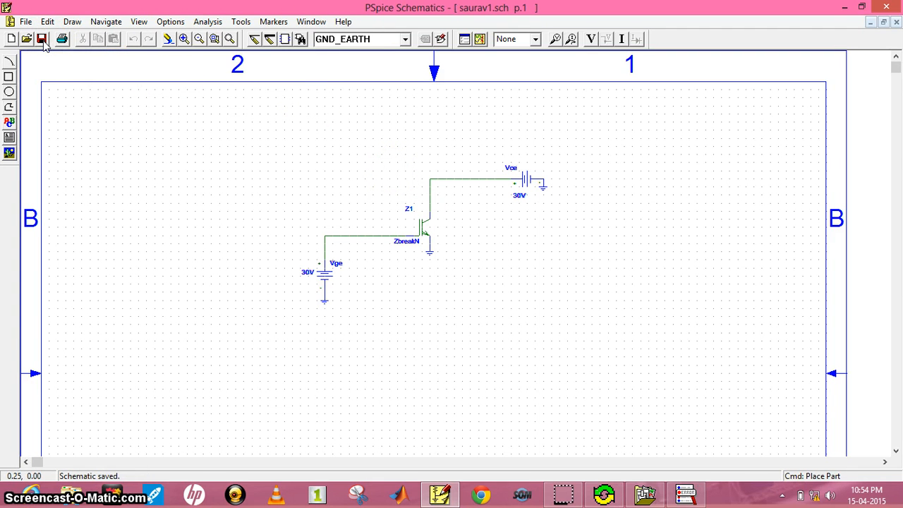
click(209, 22)
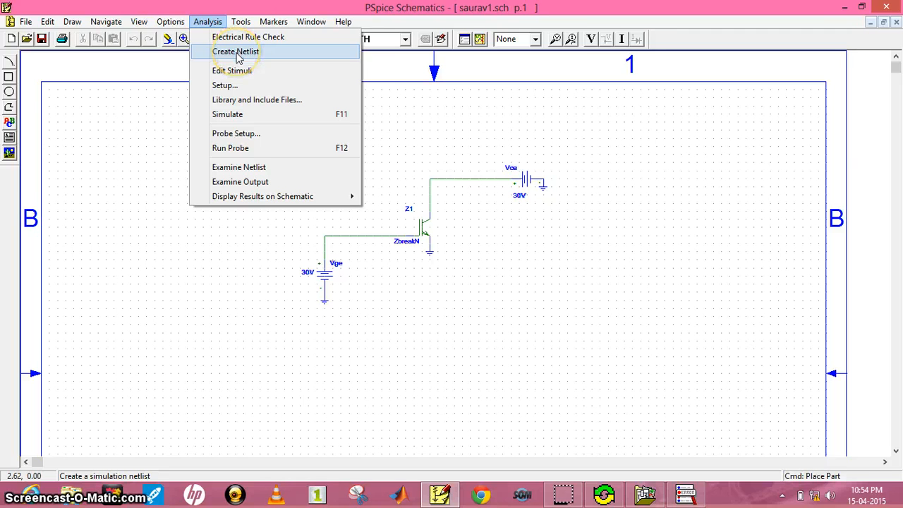
click(237, 53)
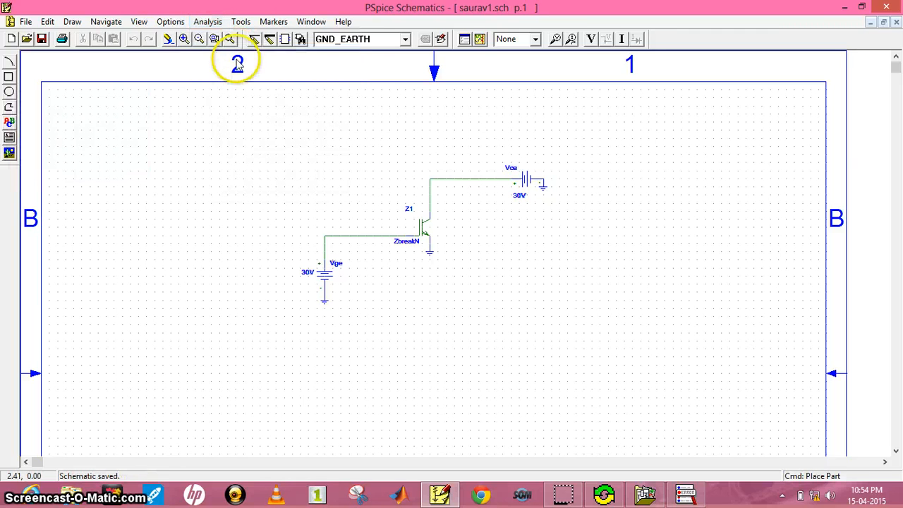
- Configure the DC Sweep analysis as a linear voltage source sweep of Vce from 0 to +30v in 0.1v increments
click(209, 22)
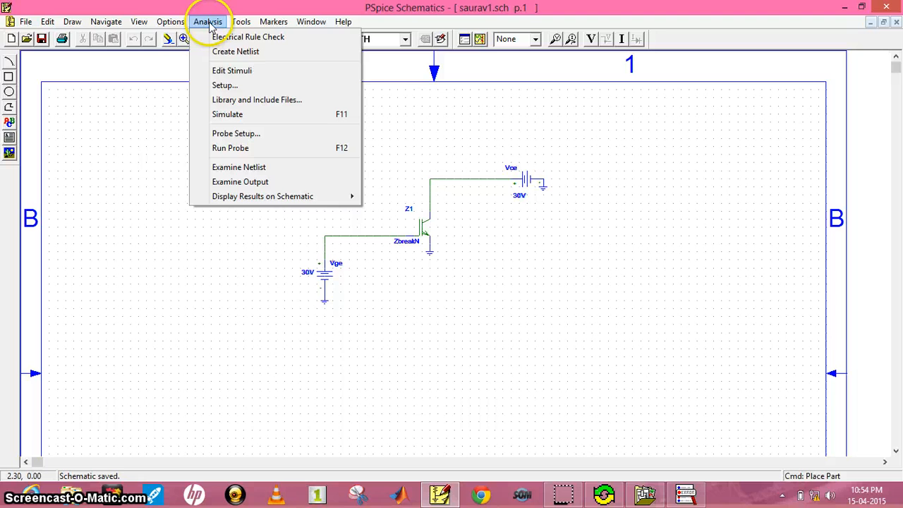
click(225, 85)
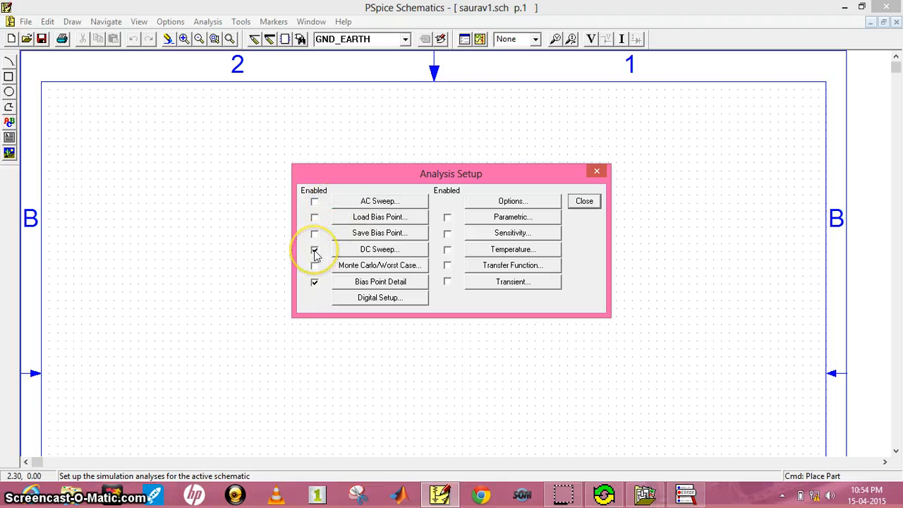
click(380, 249)
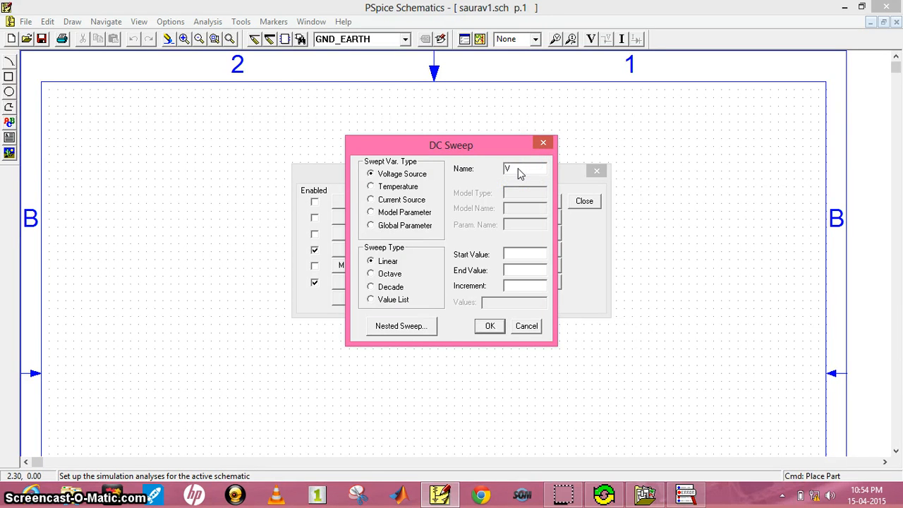
text(Vc)
text(0)
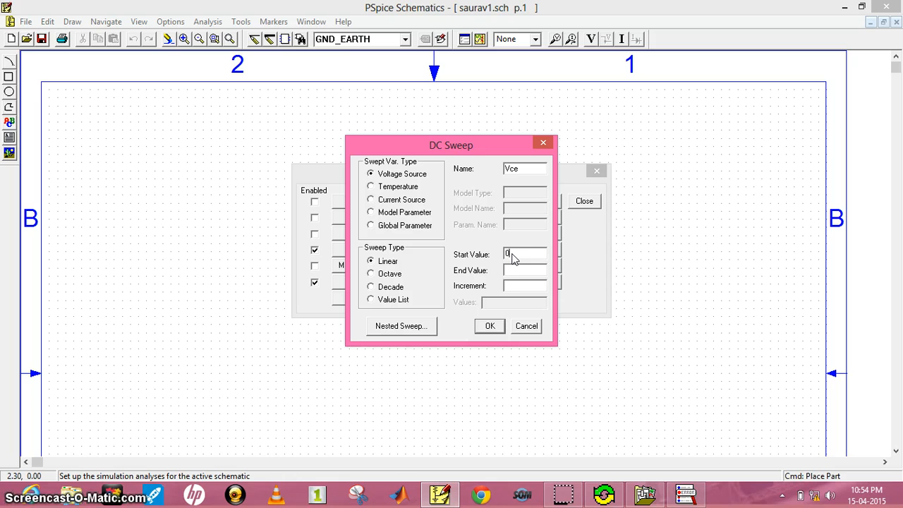
click(516, 274)
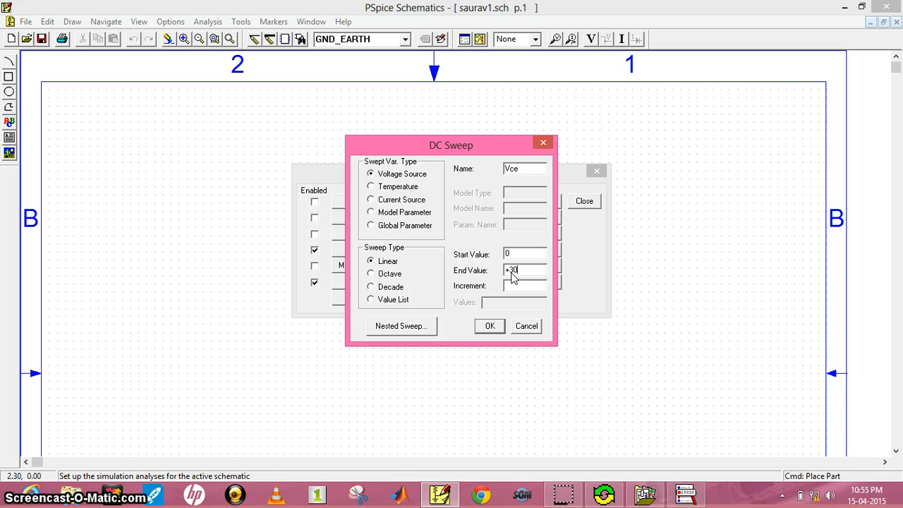
click(518, 287)
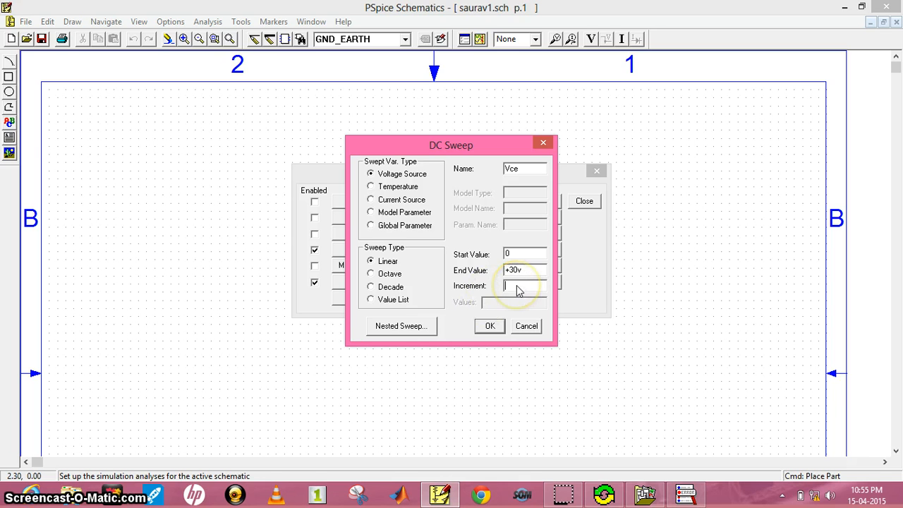
text(0.1v)
click(513, 287)
text(v)
click(493, 328)
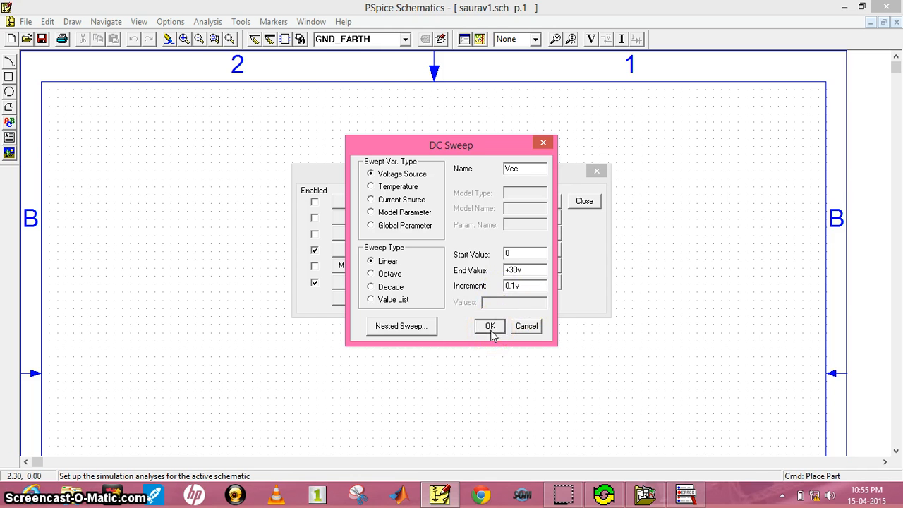
- Define the DC nested sweep as a linear voltage source sweep of Vge from +3v to +6v in 1v increments and close the analysis setup
click(403, 325)
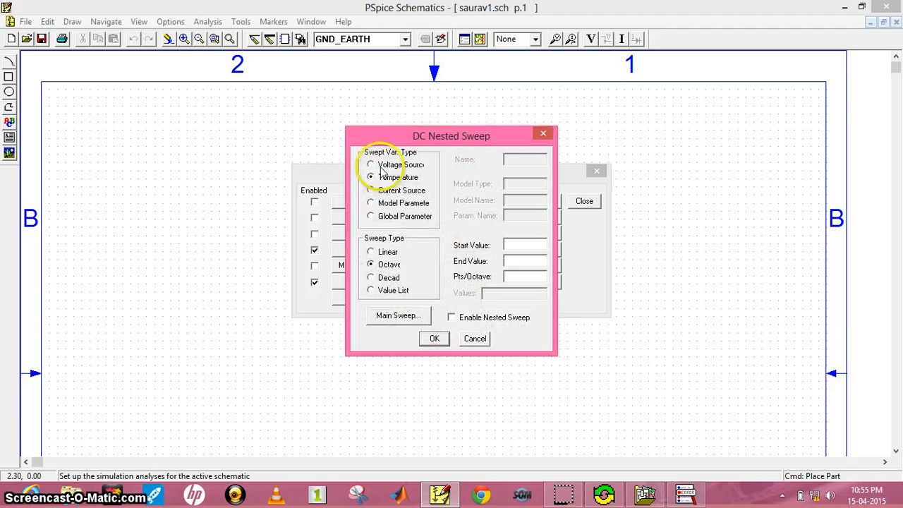
click(372, 253)
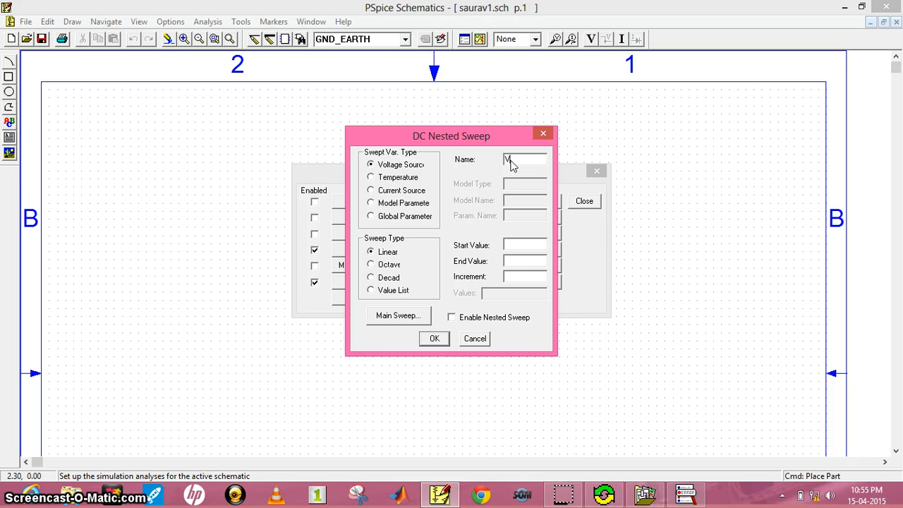
click(511, 245)
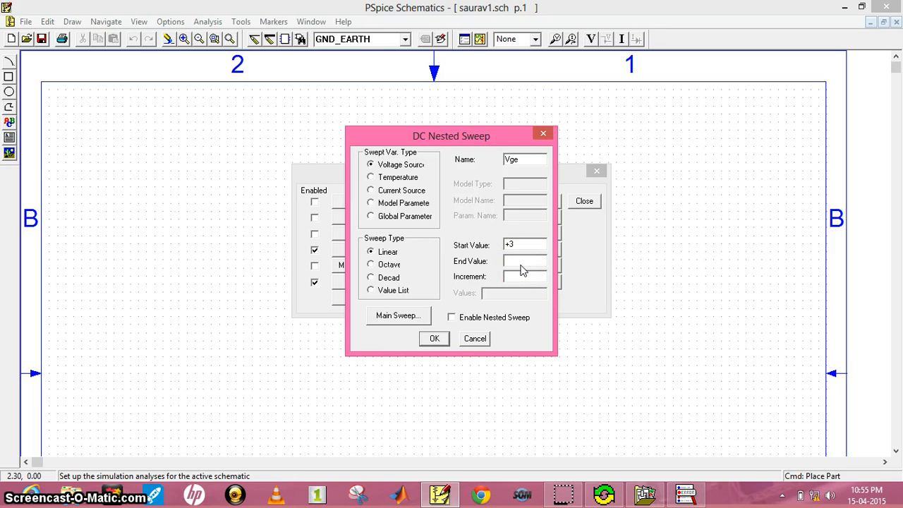
click(520, 266)
click(527, 277)
click(519, 260)
text(v)
click(524, 277)
click(518, 246)
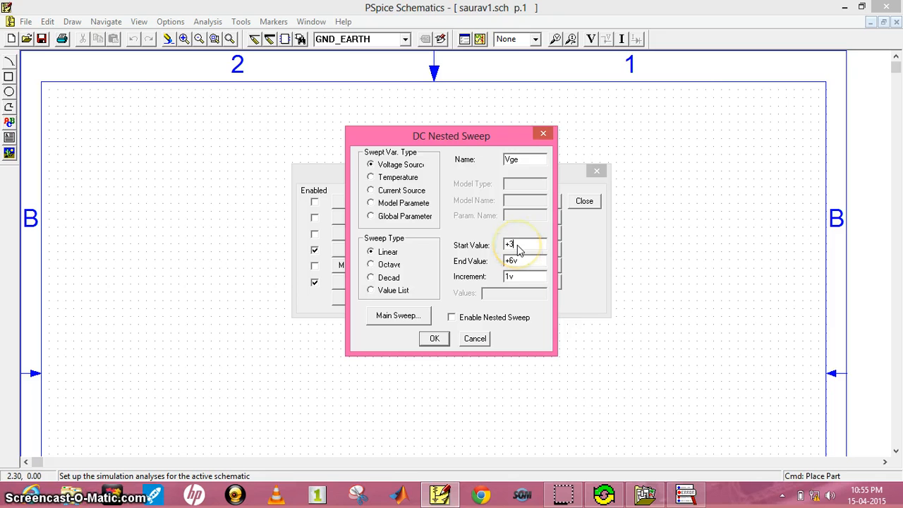
text(v)
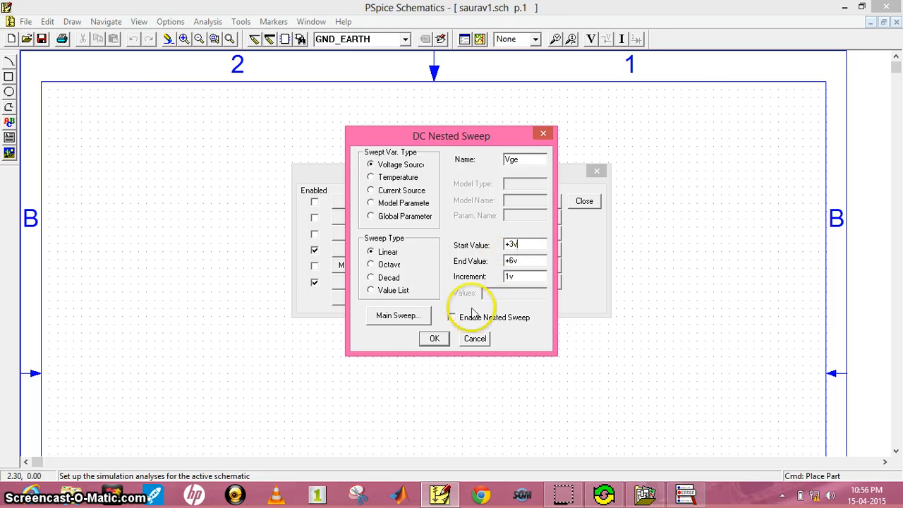
click(437, 338)
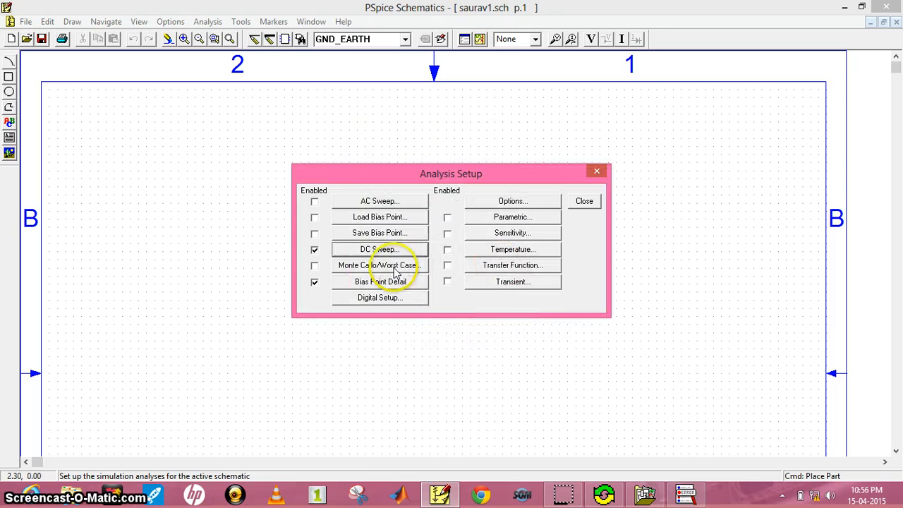
click(584, 203)
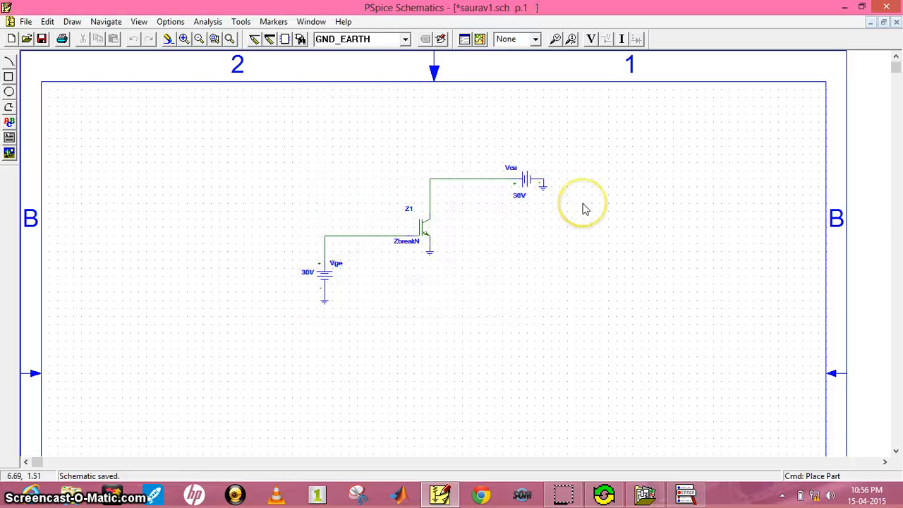
- Save the schematic, run the simulation and switch to the OrCAD PSpice A/D results window
click(41, 39)
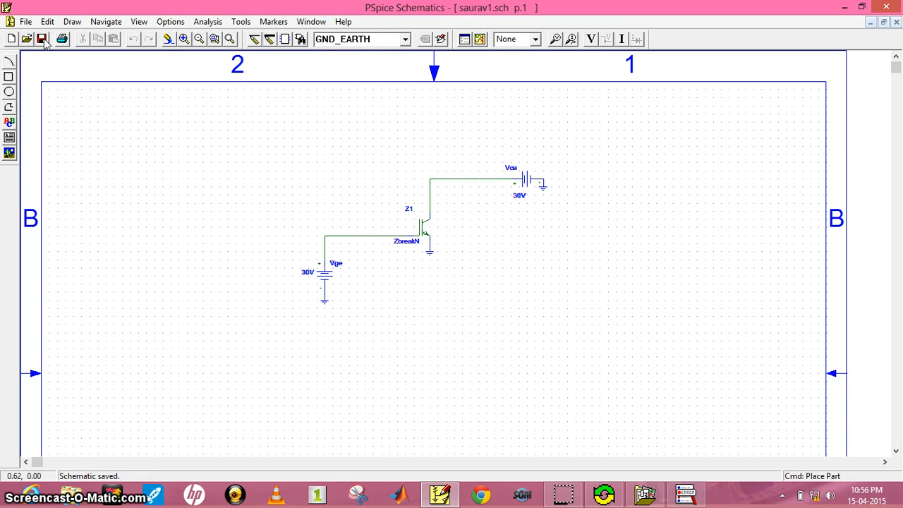
click(480, 40)
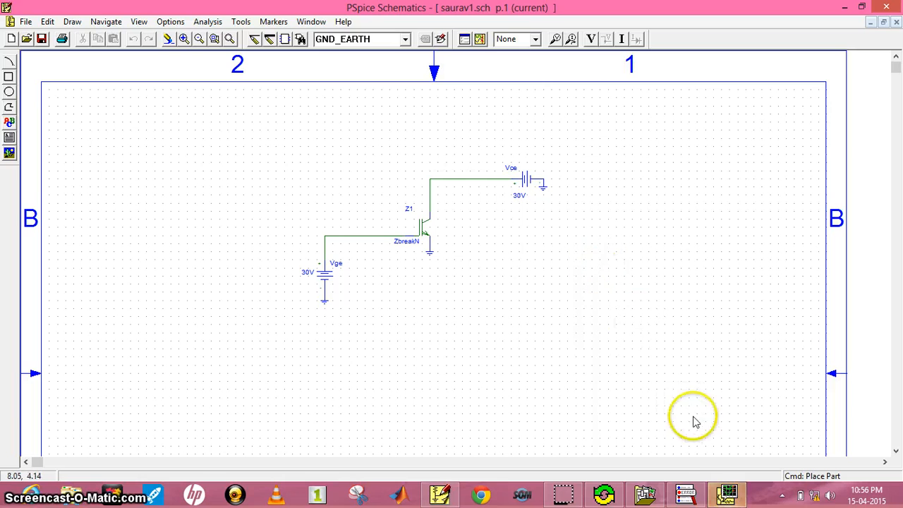
mouse_move(721, 490)
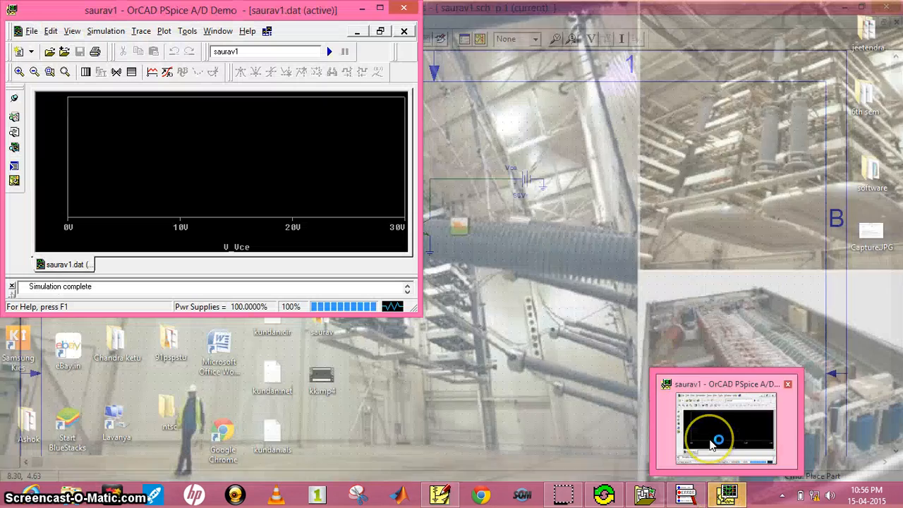
click(712, 440)
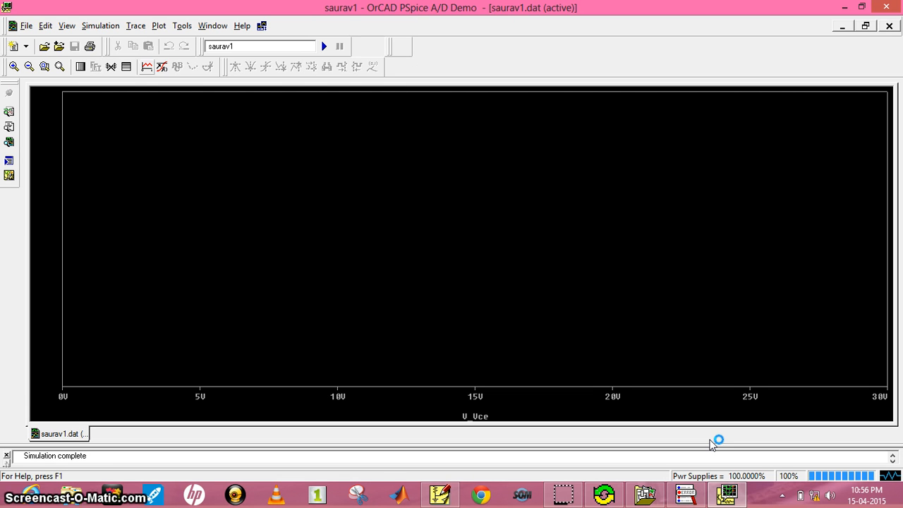
- Add the transistor's collector current IC(Z1) as a trace on the empty plot
click(150, 69)
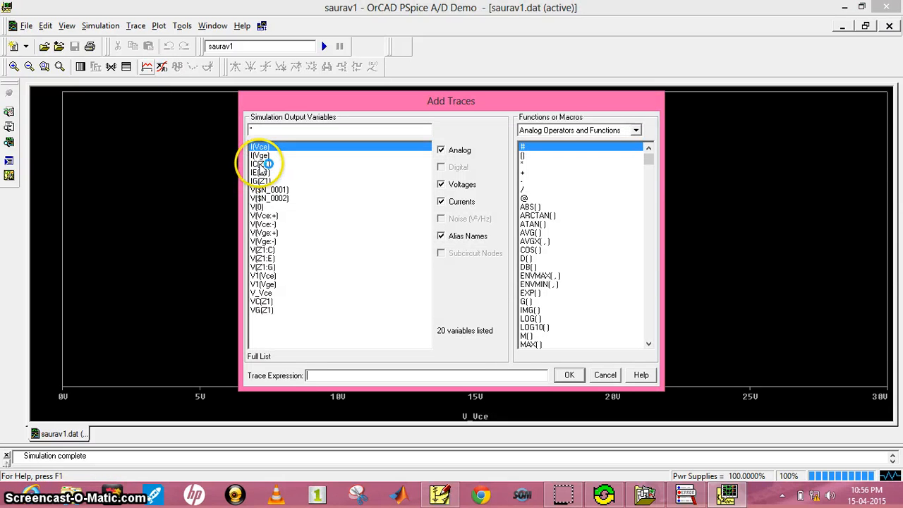
click(261, 165)
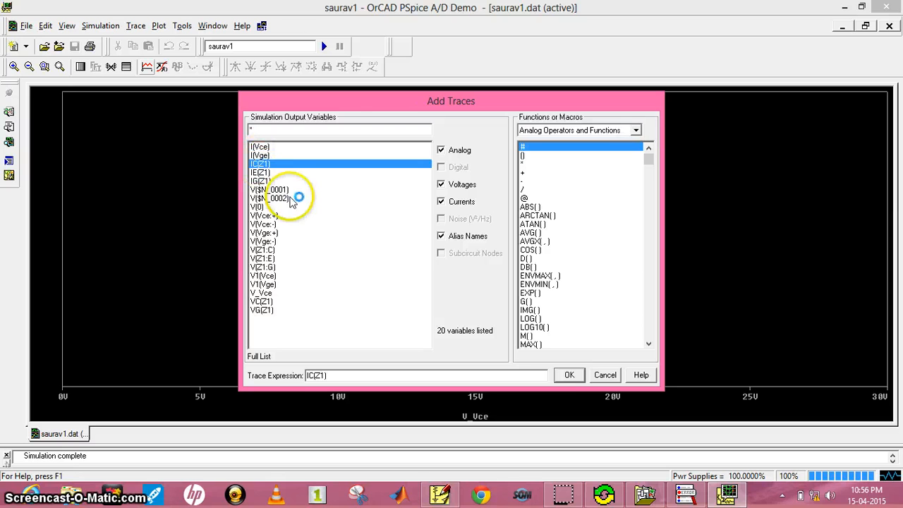
click(575, 373)
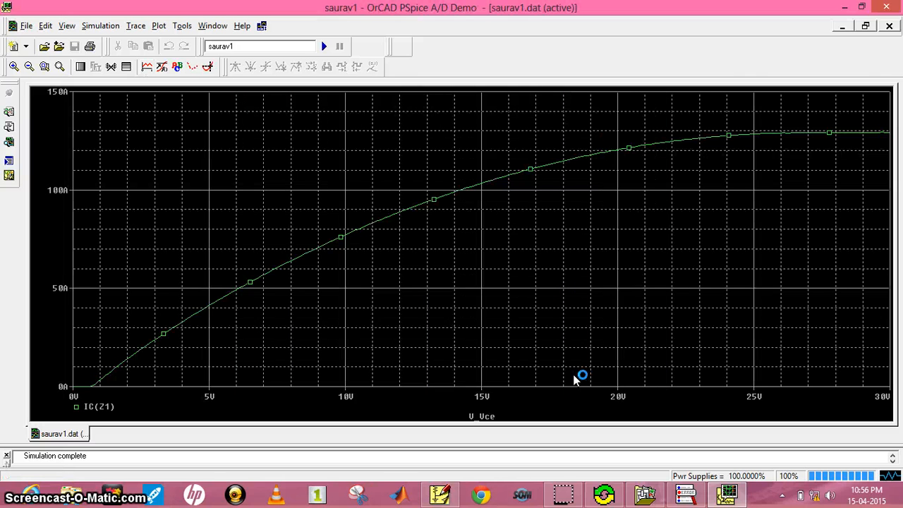
- Add the emitter current IE(Z1) and a second IC(Z1) trace to the plot
click(149, 70)
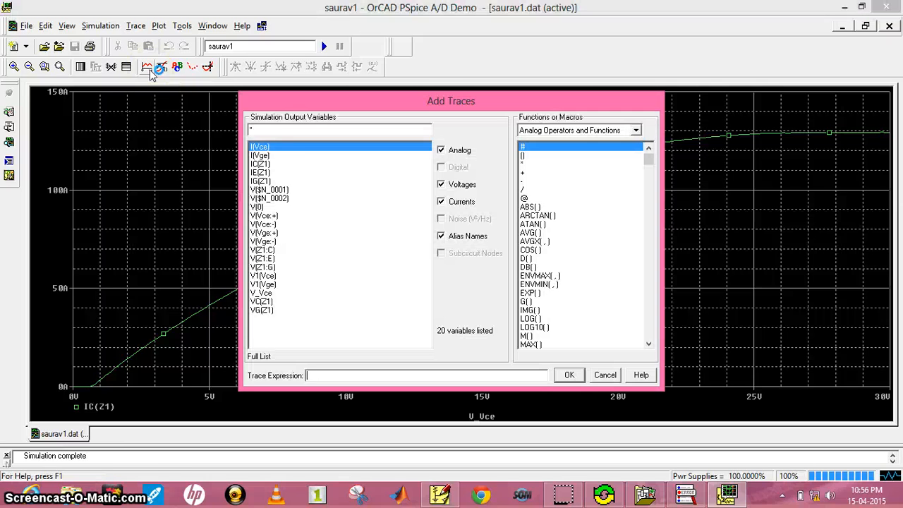
click(270, 172)
click(570, 375)
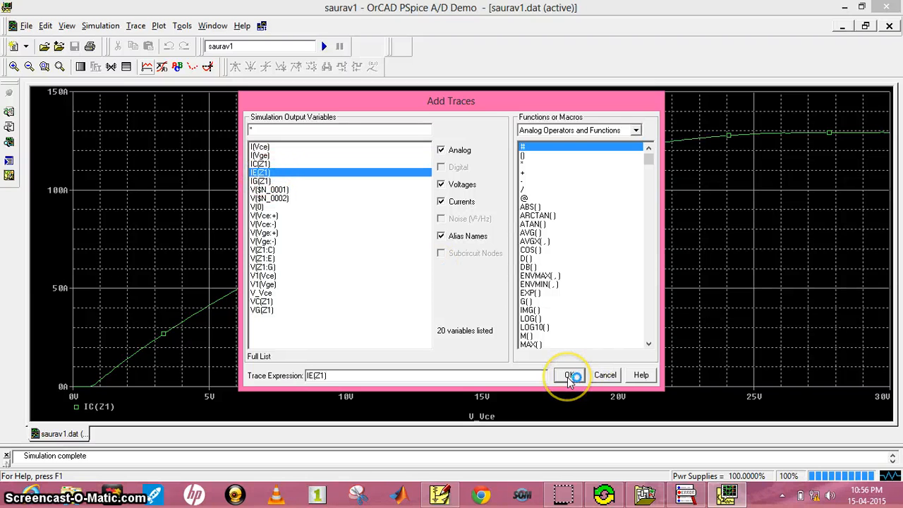
click(147, 68)
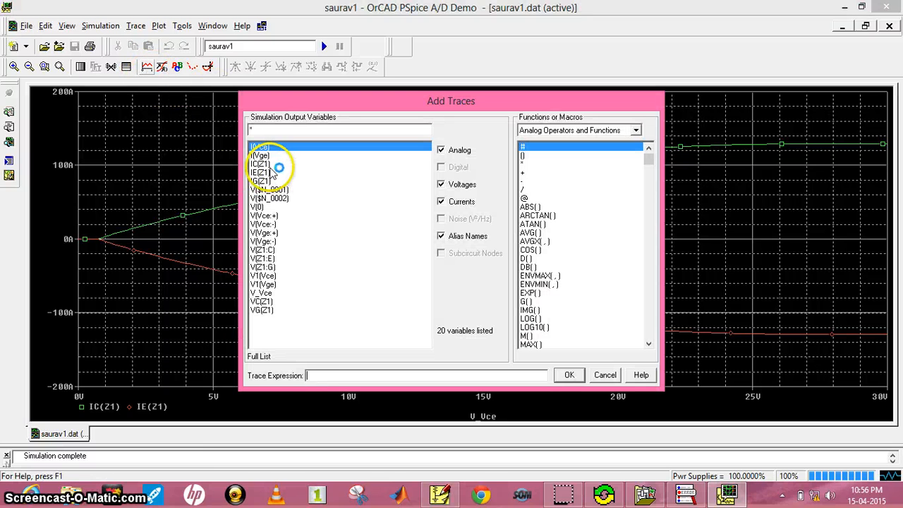
click(272, 164)
click(577, 376)
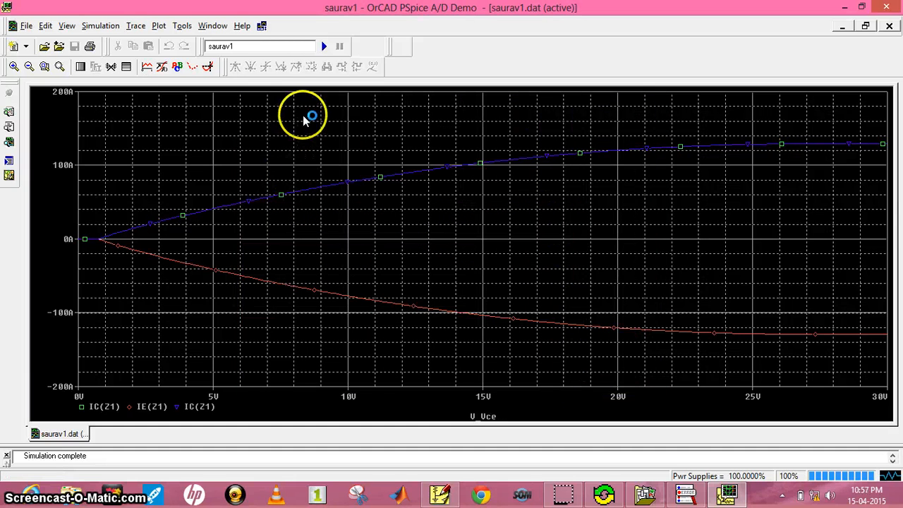
- Rerun the simulation and add only the IC(Z1) trace to the fresh plot
click(324, 46)
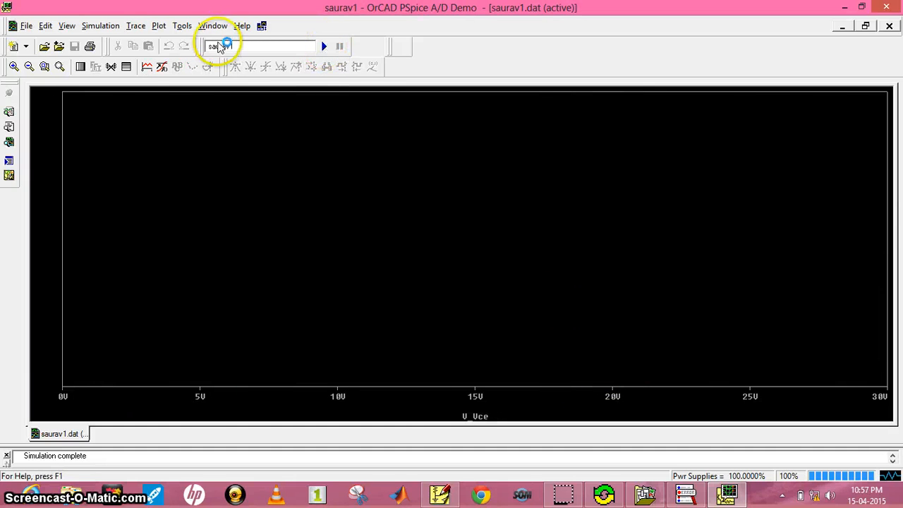
click(147, 66)
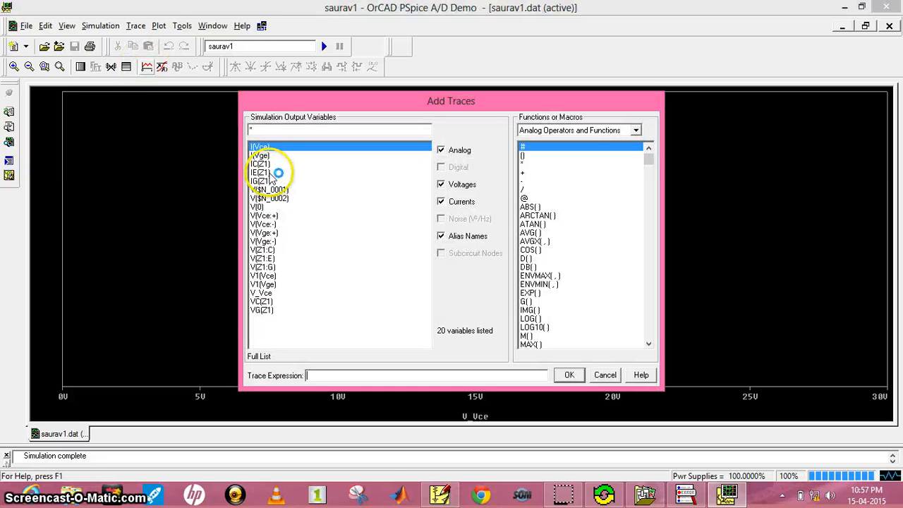
click(263, 164)
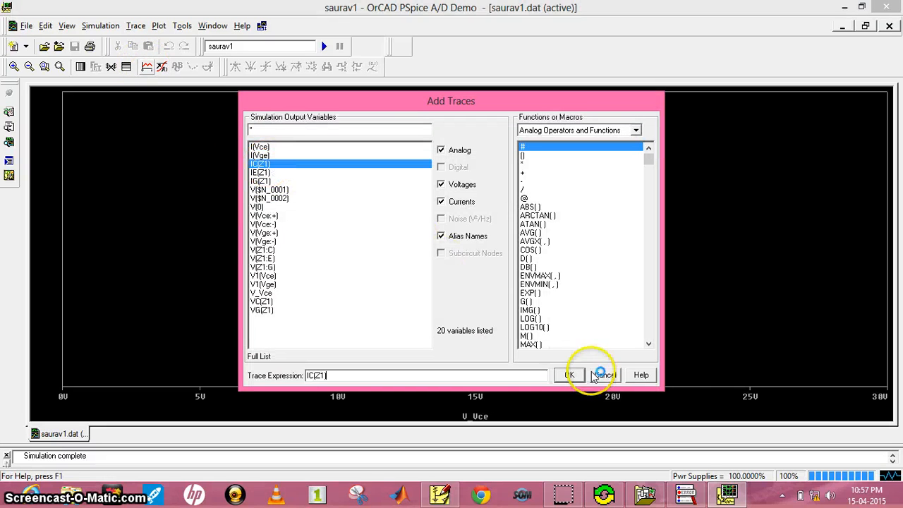
click(570, 375)
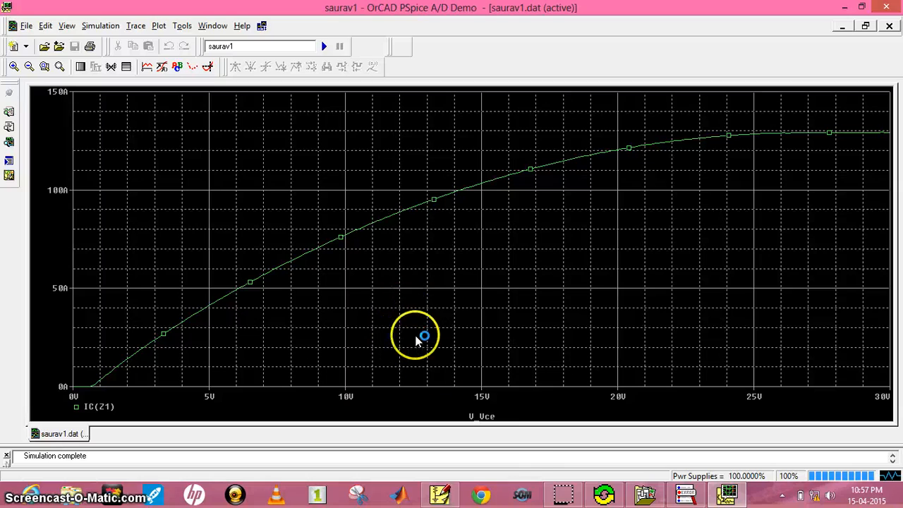
- Return to PSpice Schematics, set the Vce DC sweep's end value to +10v, and check the nested Vge sweep settings
mouse_move(562, 494)
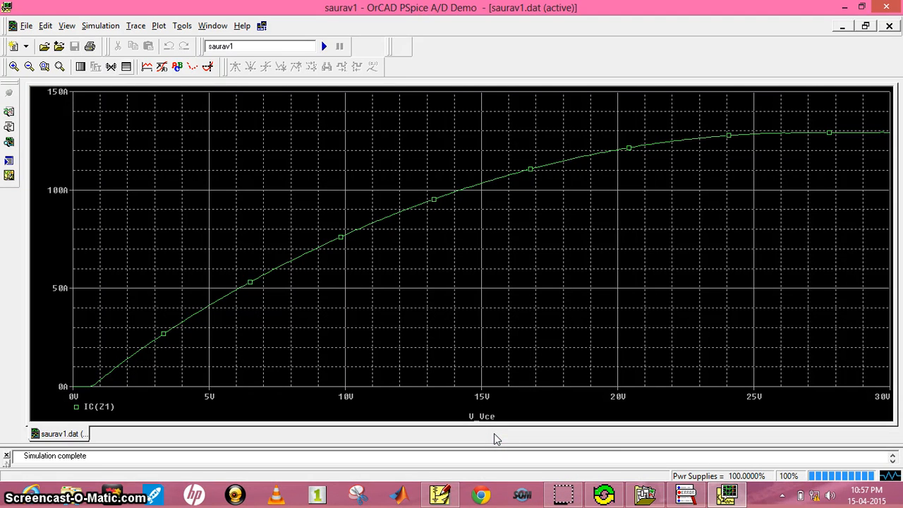
click(434, 485)
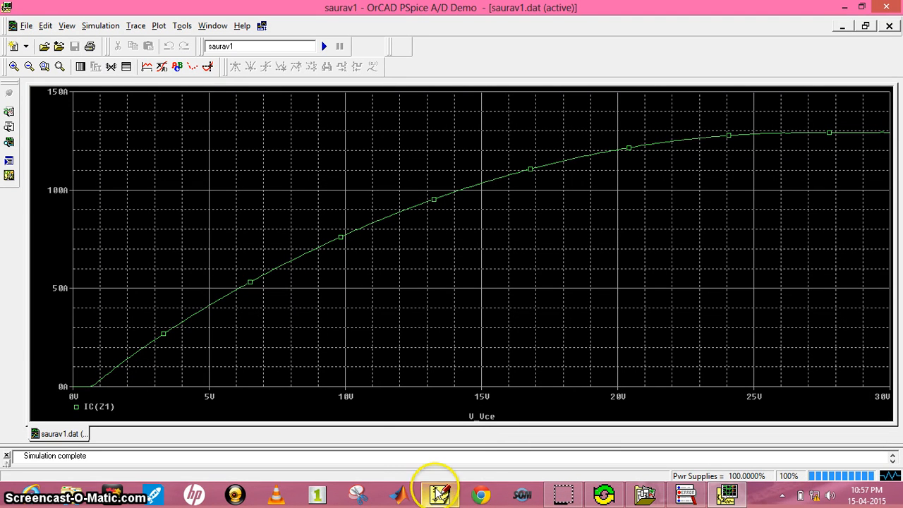
click(428, 444)
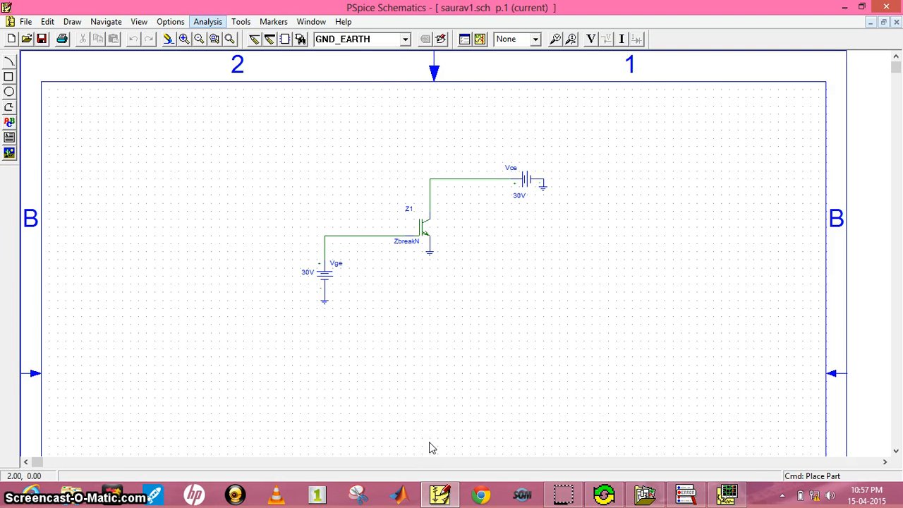
click(207, 21)
click(240, 86)
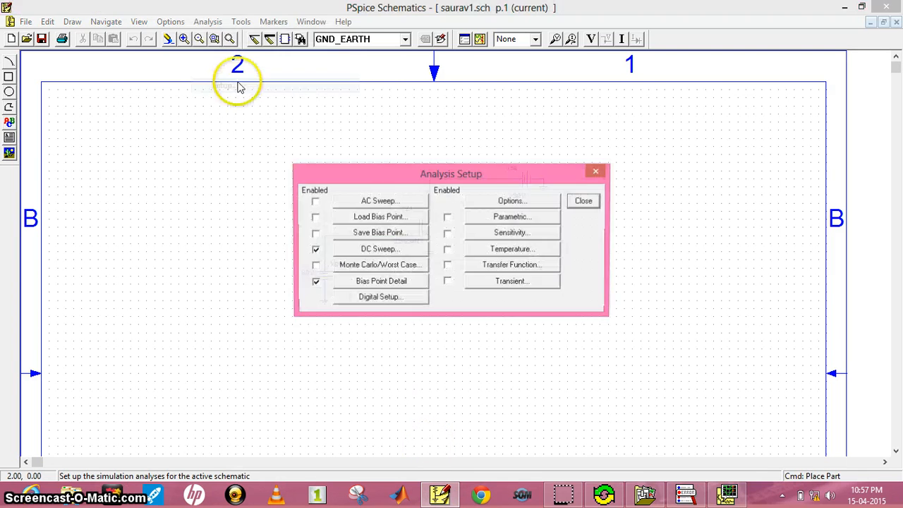
click(364, 251)
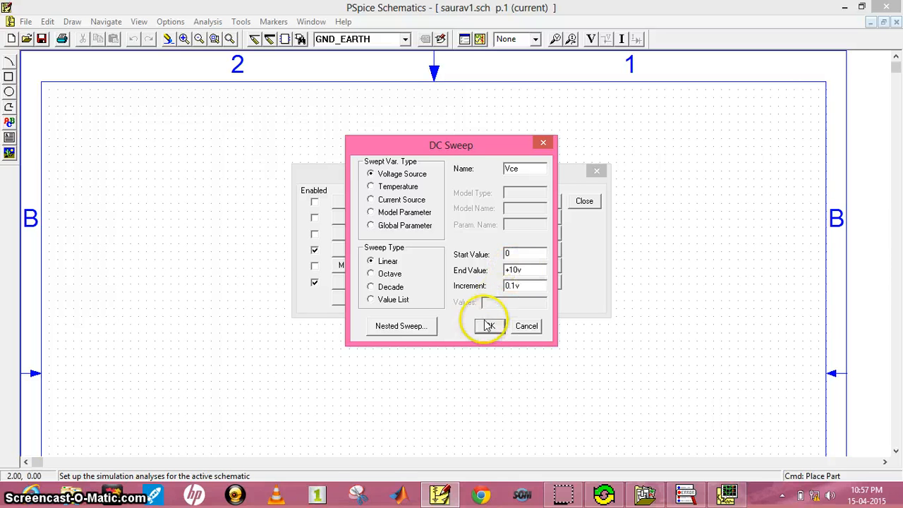
click(404, 329)
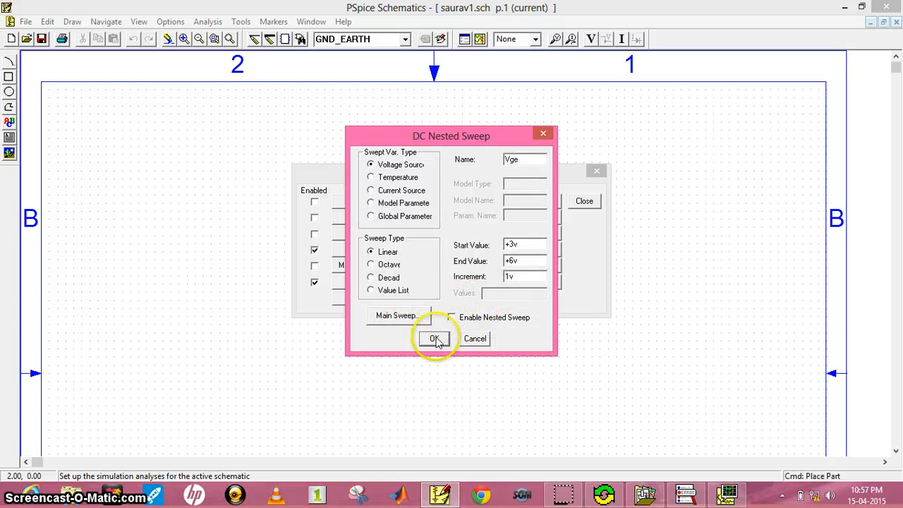
click(435, 340)
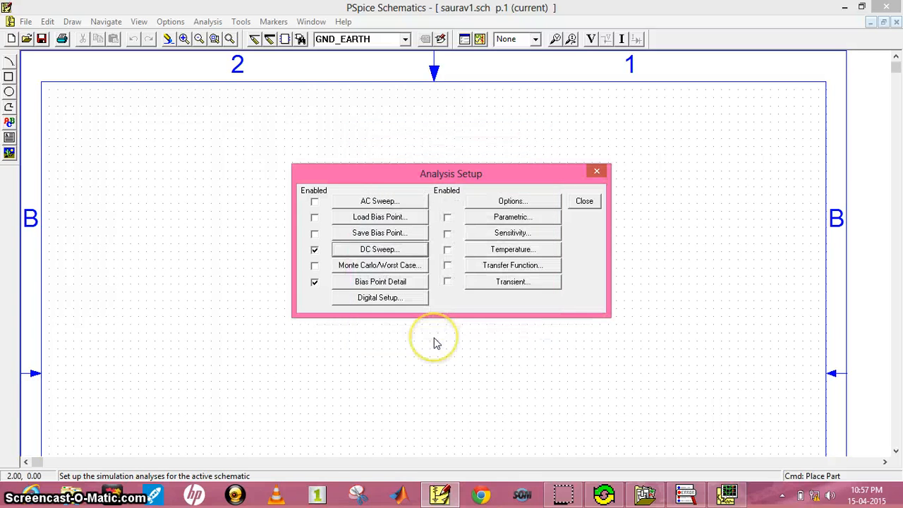
click(584, 202)
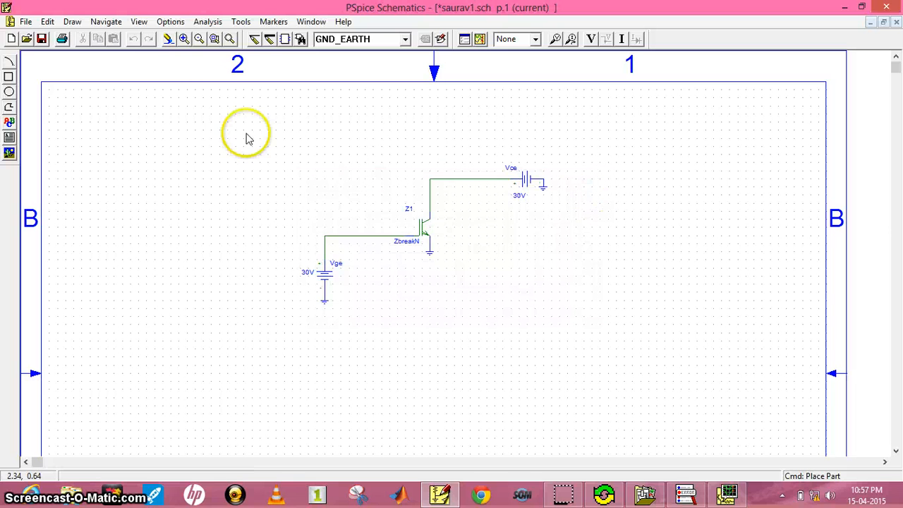
- Save the schematic, simulate it with the shortened Vce sweep and switch to the OrCAD PSpice A/D window
click(41, 39)
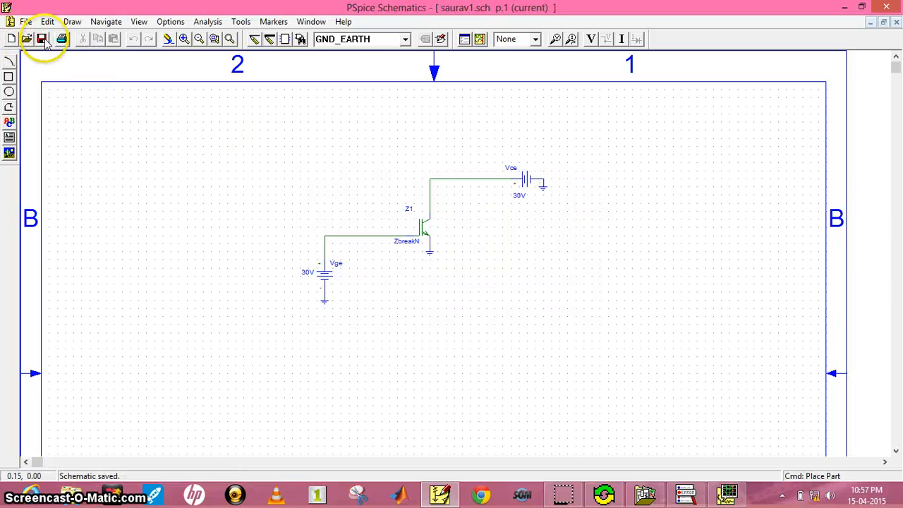
click(479, 40)
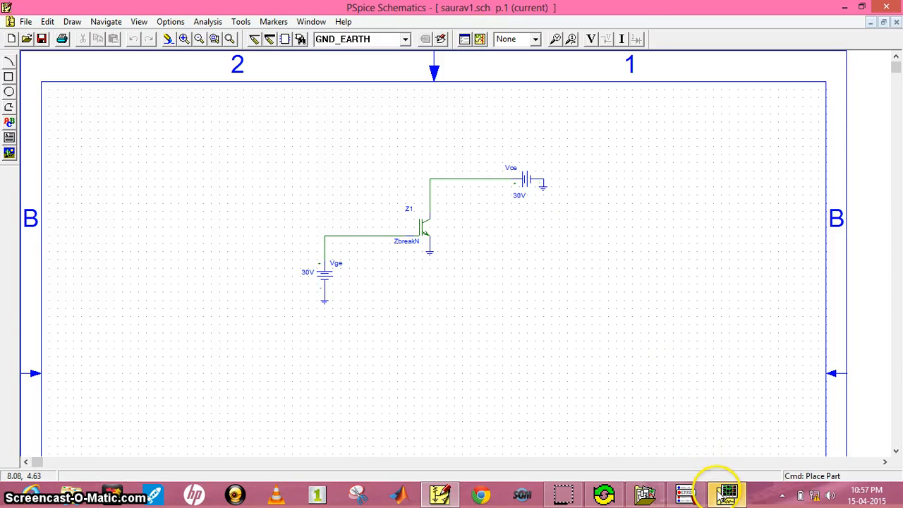
mouse_move(720, 488)
click(721, 420)
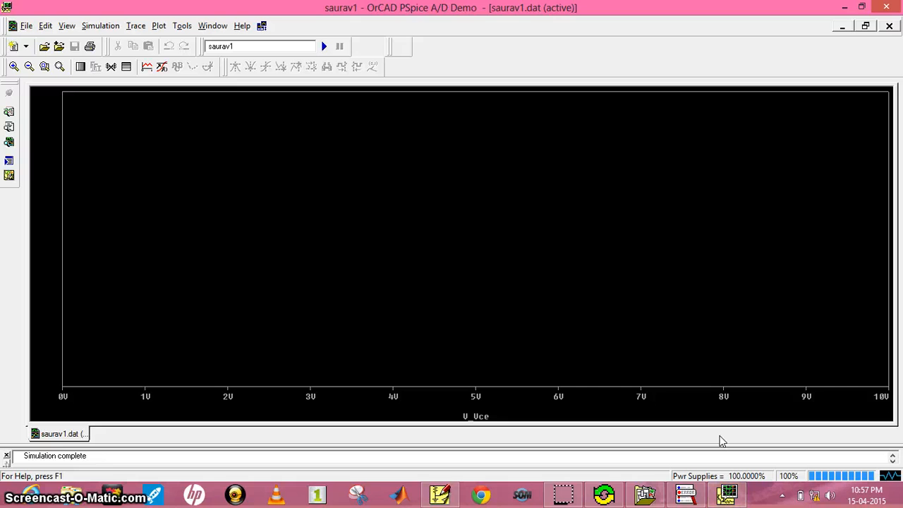
- Add the collector current IC(Z1) as a trace on the empty 0 to 10 V plot
key(Insert)
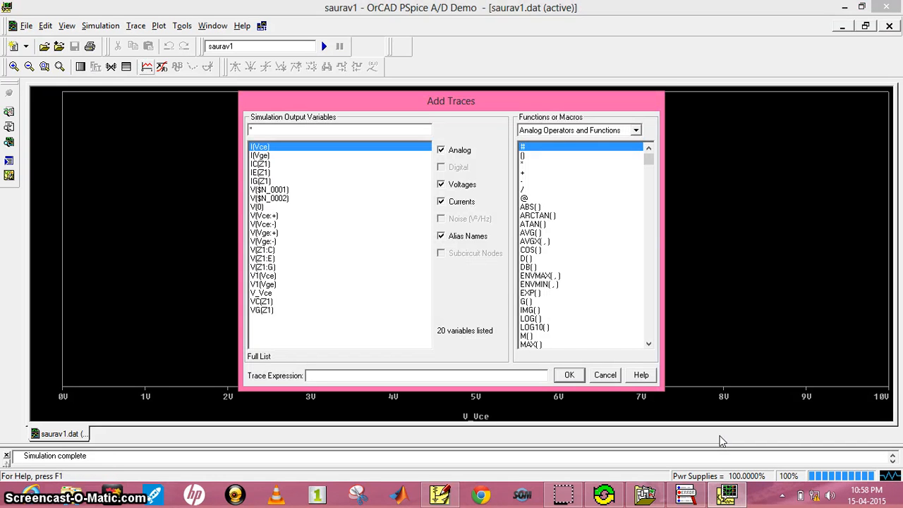
click(260, 164)
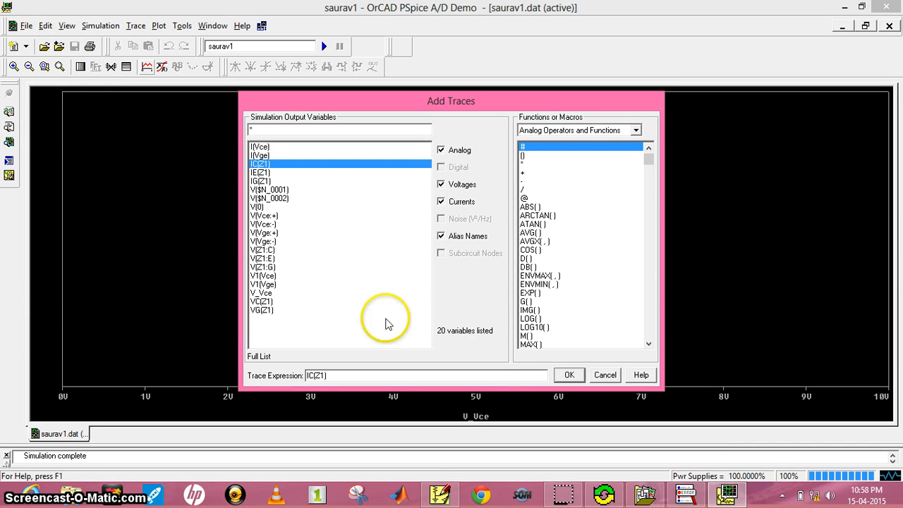
click(567, 375)
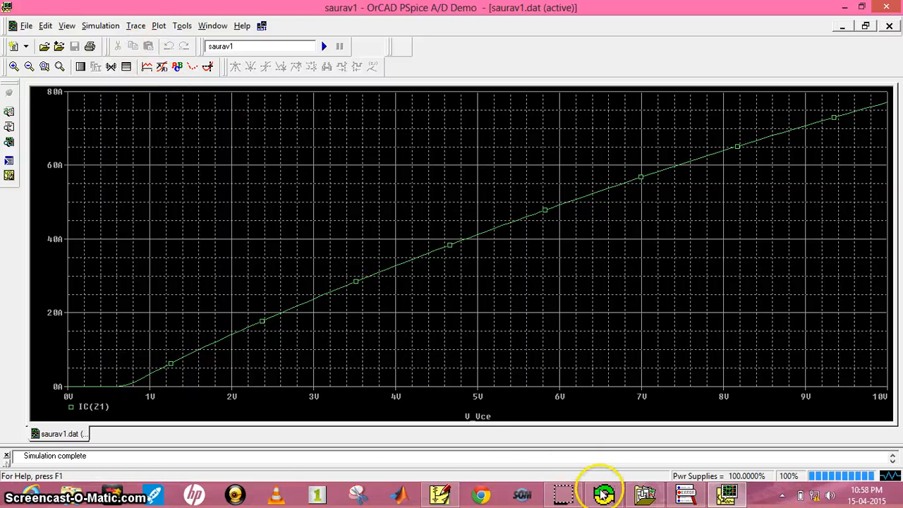
- Back in PSpice Schematics, enable the nested DC sweep of Vge, edit its end value and close the analysis setup
mouse_move(441, 492)
click(433, 400)
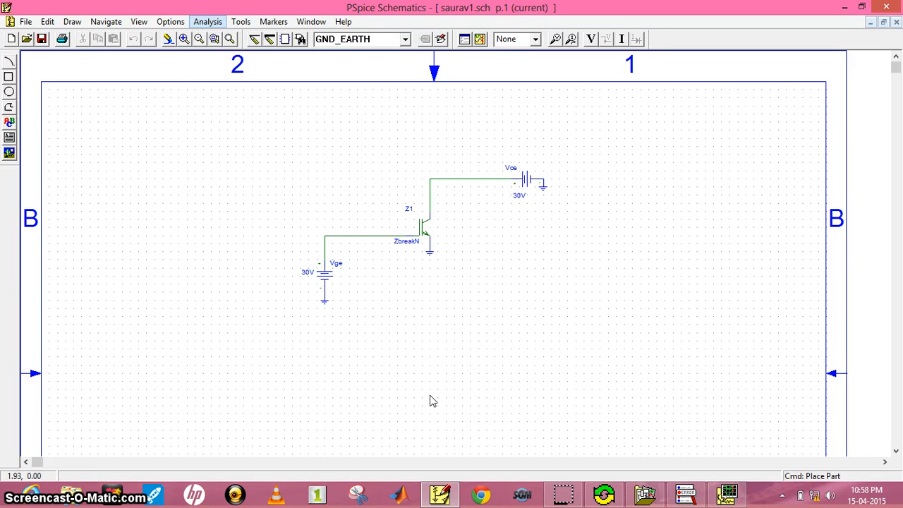
key(Up)
key(Up)
key(Up)
key(Up)
key(Up)
key(Up)
key(Up)
key(Up)
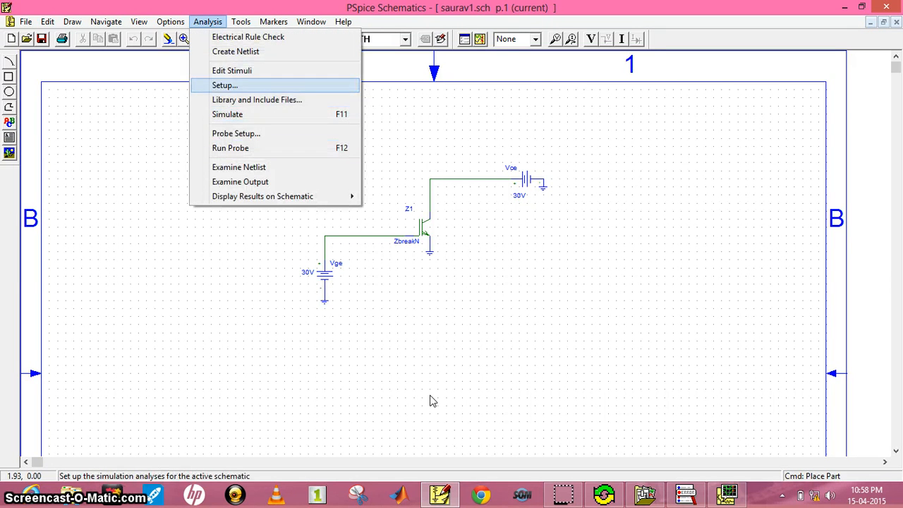
click(238, 85)
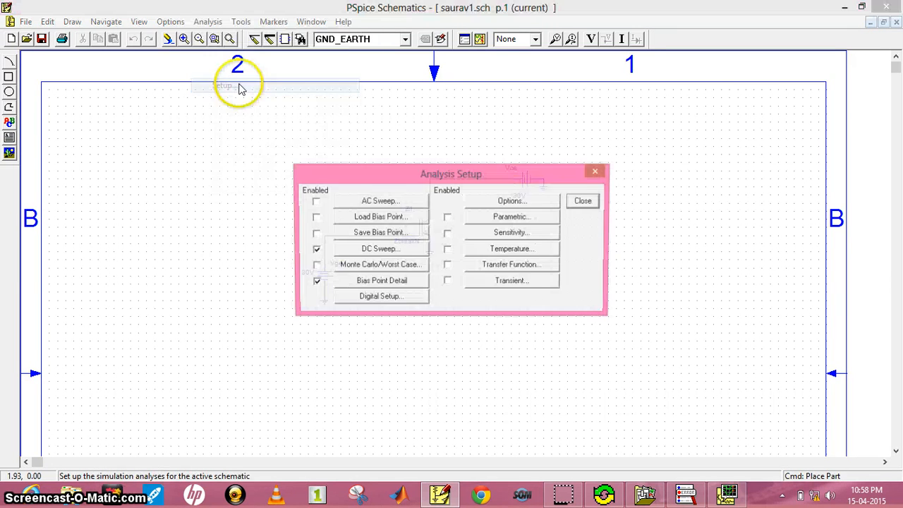
click(380, 251)
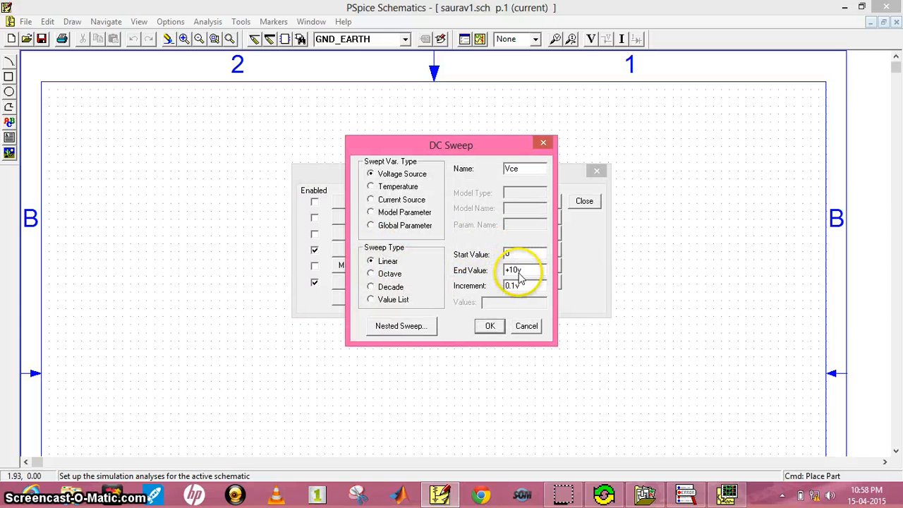
click(402, 328)
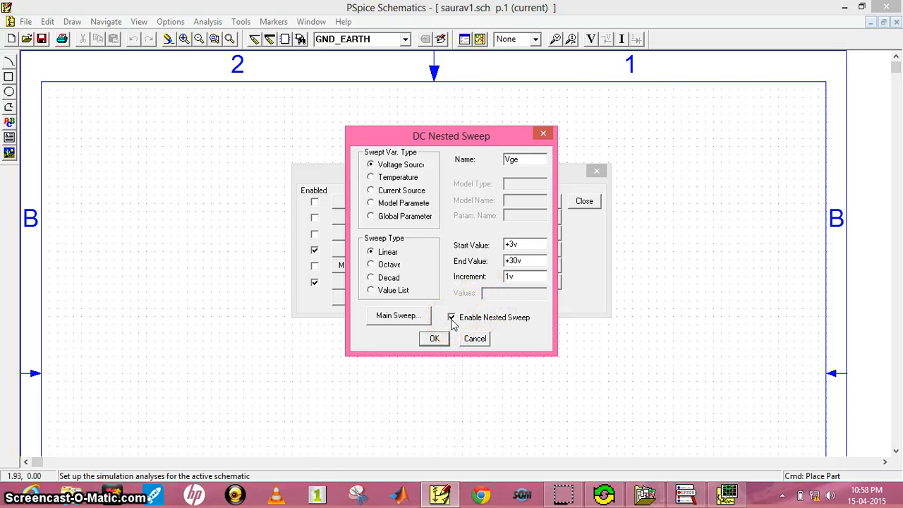
click(519, 261)
click(434, 338)
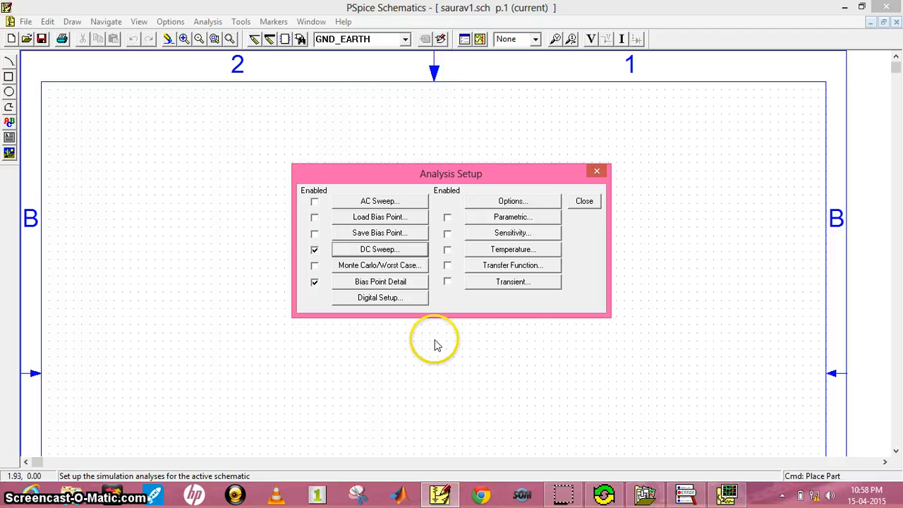
click(579, 206)
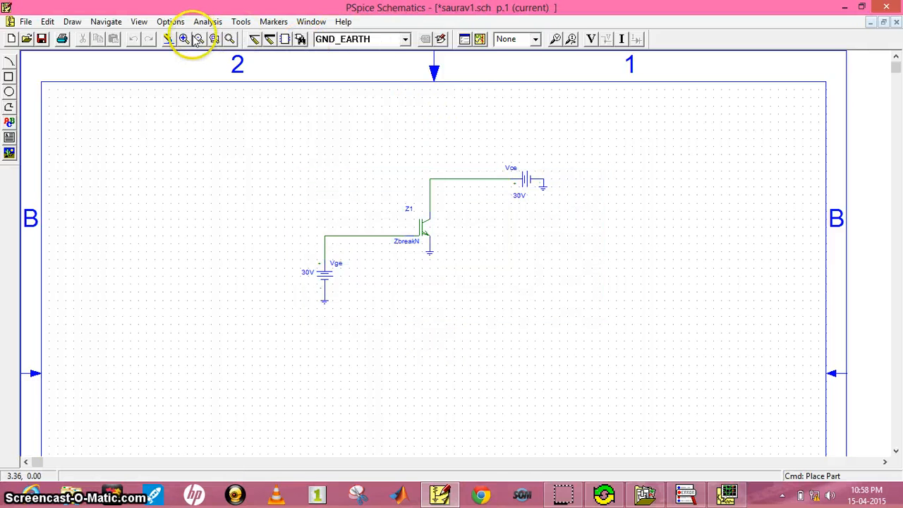
- Save the schematic, run the simulation with the nested sweep and switch to the OrCAD PSpice A/D window
click(41, 39)
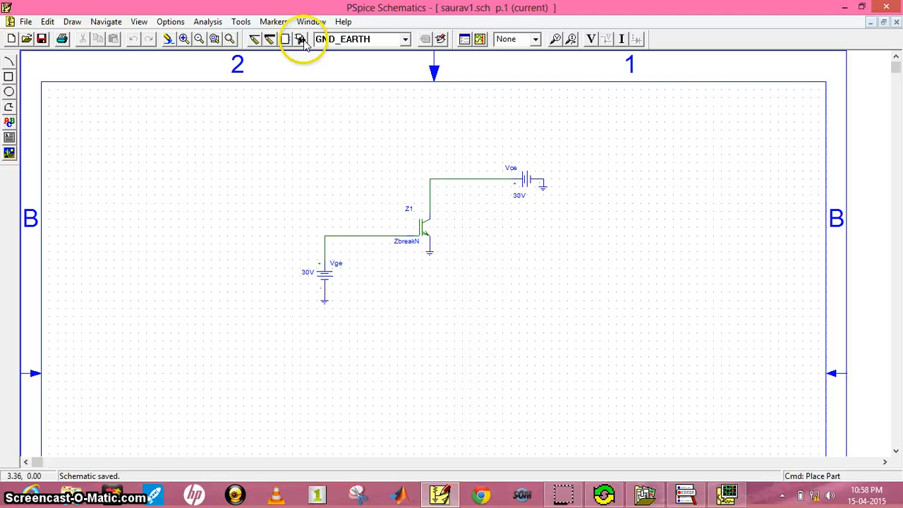
click(480, 40)
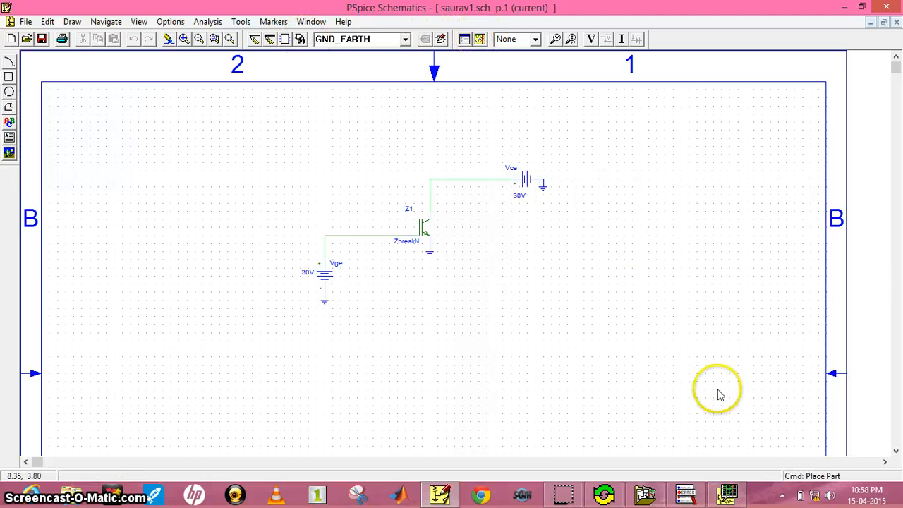
mouse_move(727, 490)
click(726, 423)
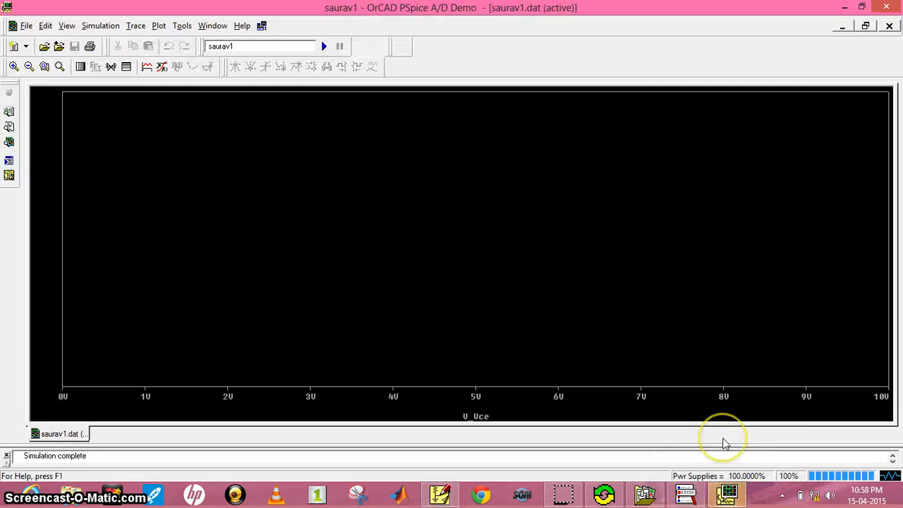
- Add the IC(Z1) trace to plot the collector current curves for the nested Vge sweep
key(Insert)
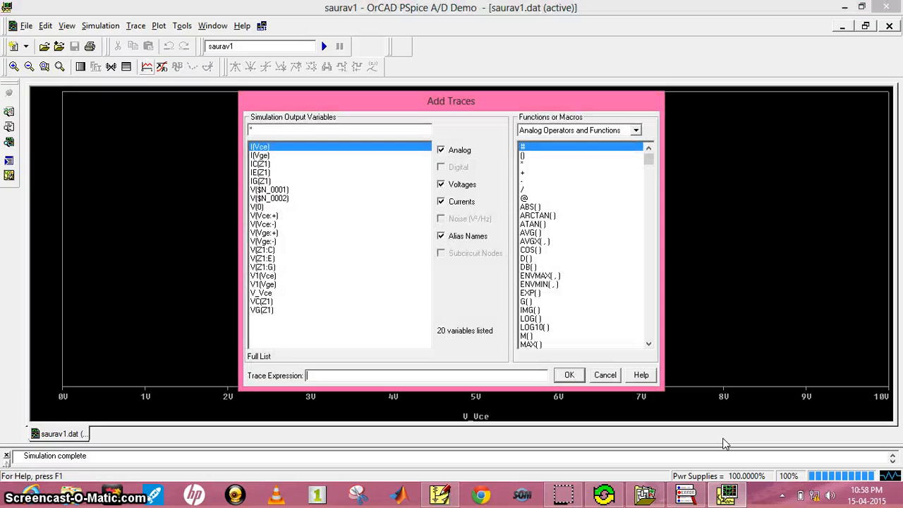
key(Down)
key(Down)
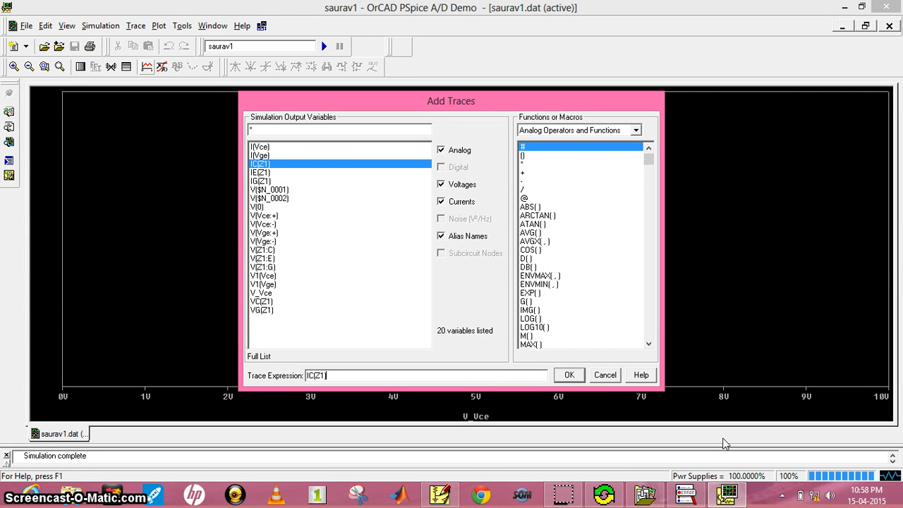
click(567, 375)
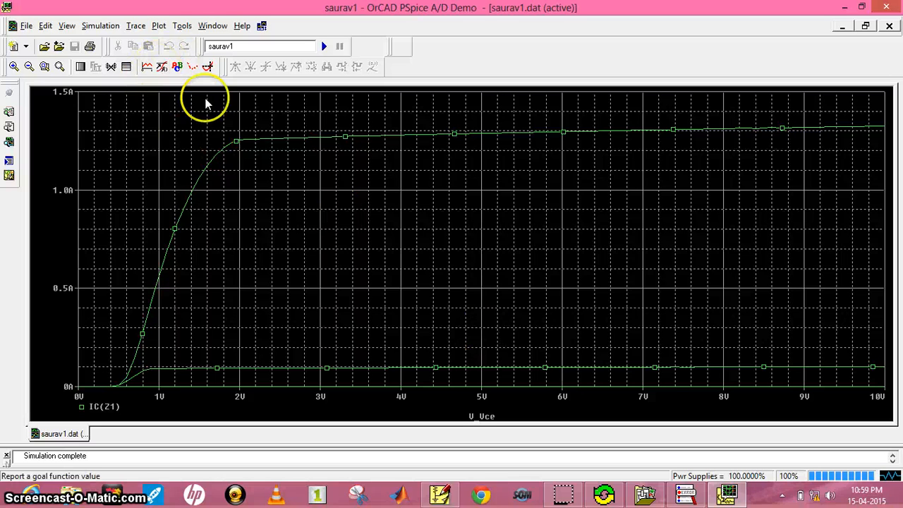
- Return to PSpice Schematics and set the main Vce DC sweep's end value to +1000v and its increment to 1v
mouse_move(439, 494)
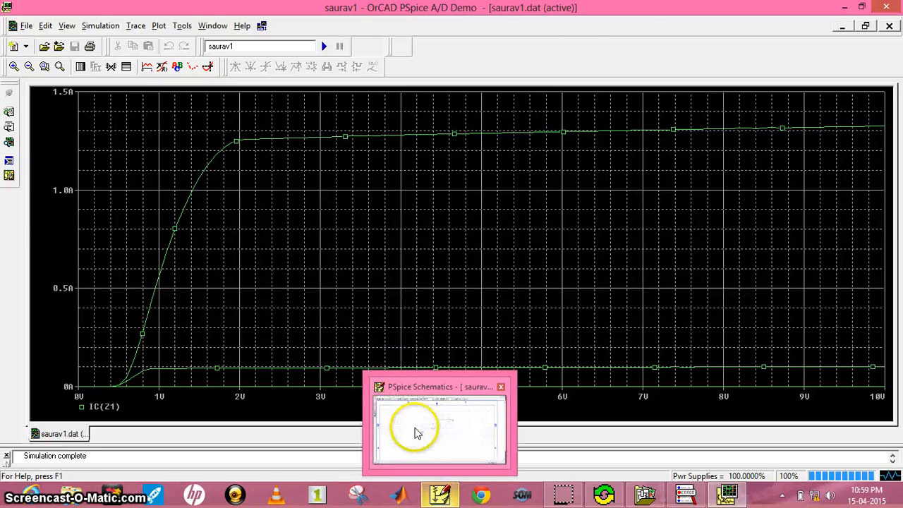
click(416, 432)
key(alt+a)
key(Down)
key(Down)
key(Down)
key(Down)
key(Down)
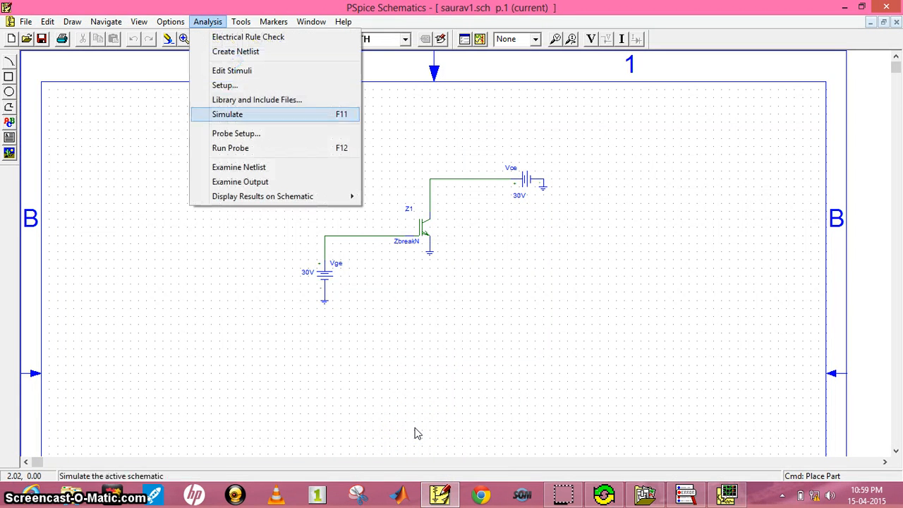
key(Up)
key(Up)
key(Return)
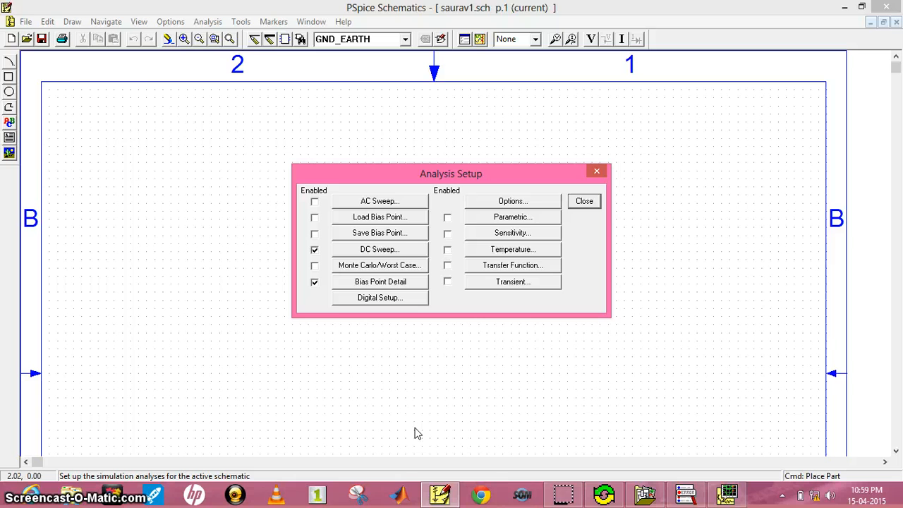
click(383, 252)
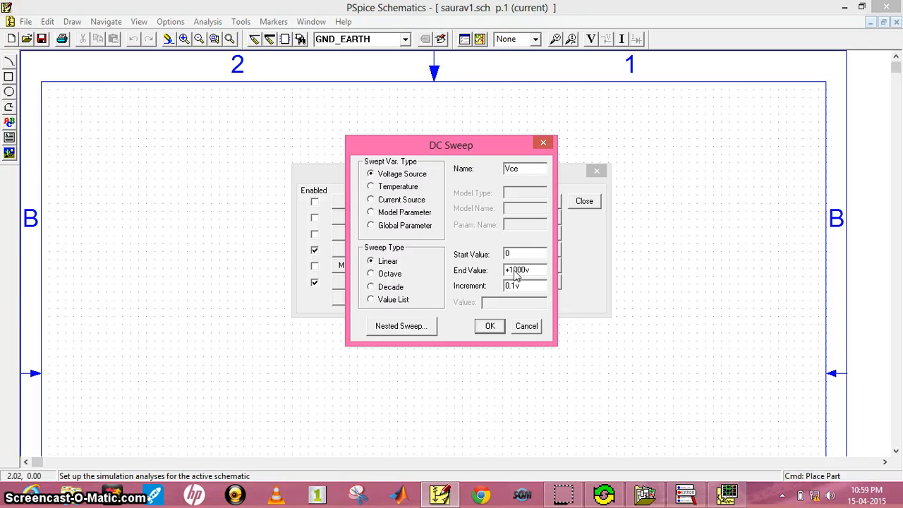
click(518, 287)
click(491, 325)
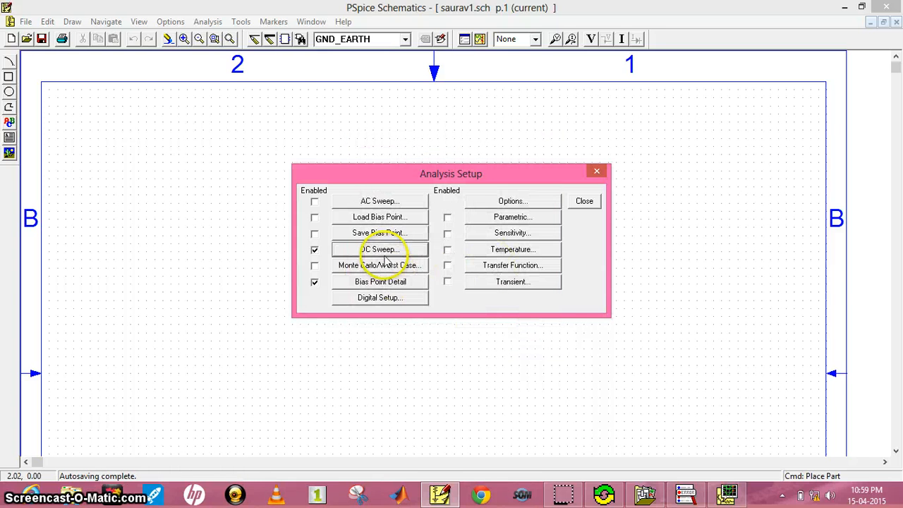
- Set the end value of the nested Vge DC sweep to +30v and close the analysis setup
click(392, 248)
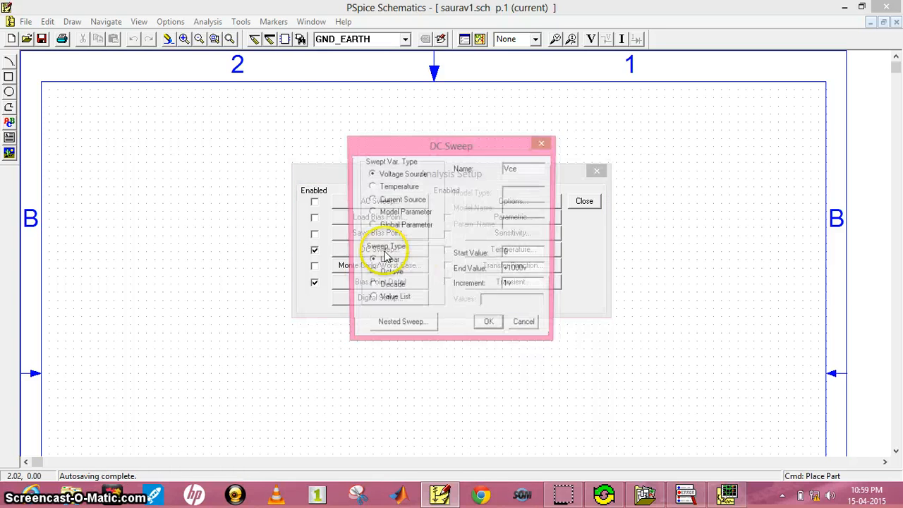
click(387, 328)
click(512, 262)
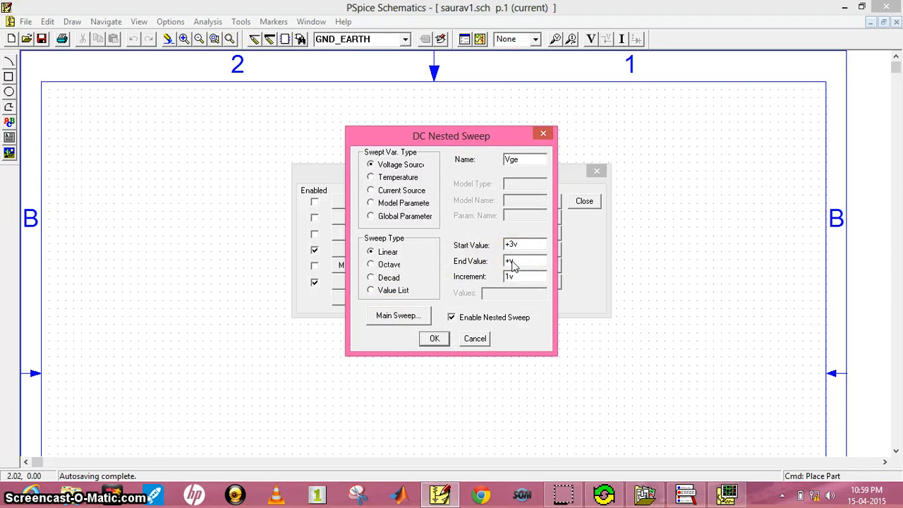
text(30)
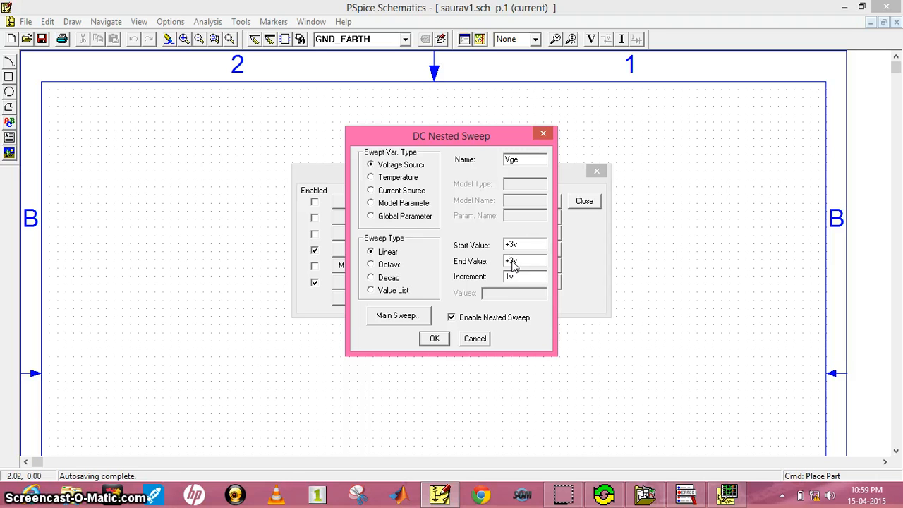
click(433, 339)
click(583, 201)
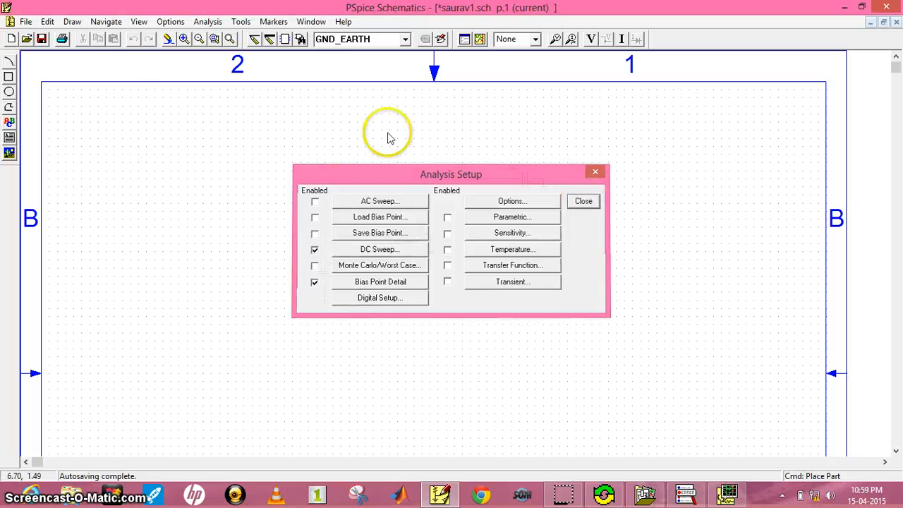
- Save the schematic, run the simulation, and in the OrCAD PSpice A/D window replace the currently running simulation with the new one
click(42, 39)
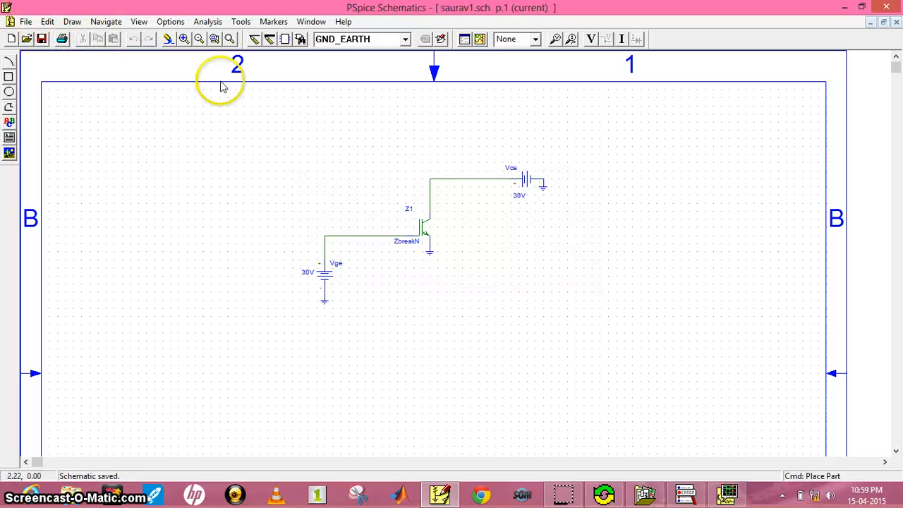
click(482, 40)
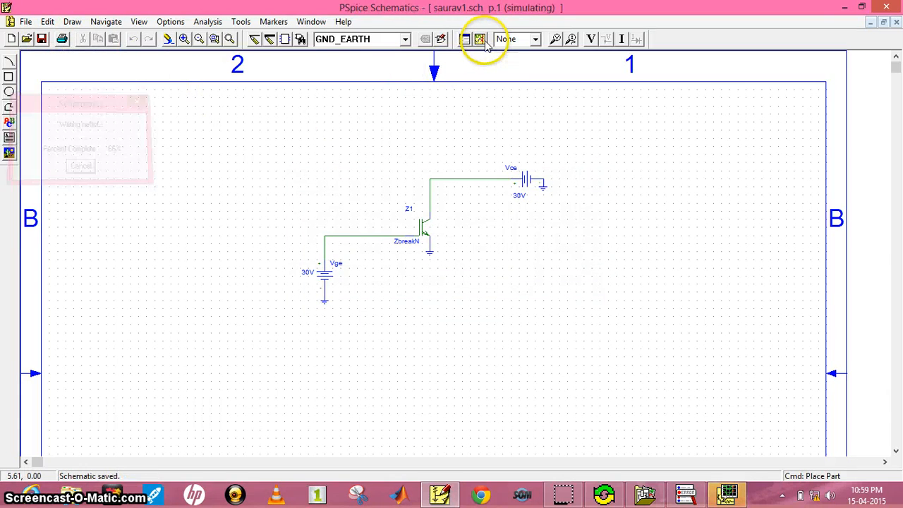
click(727, 495)
click(711, 428)
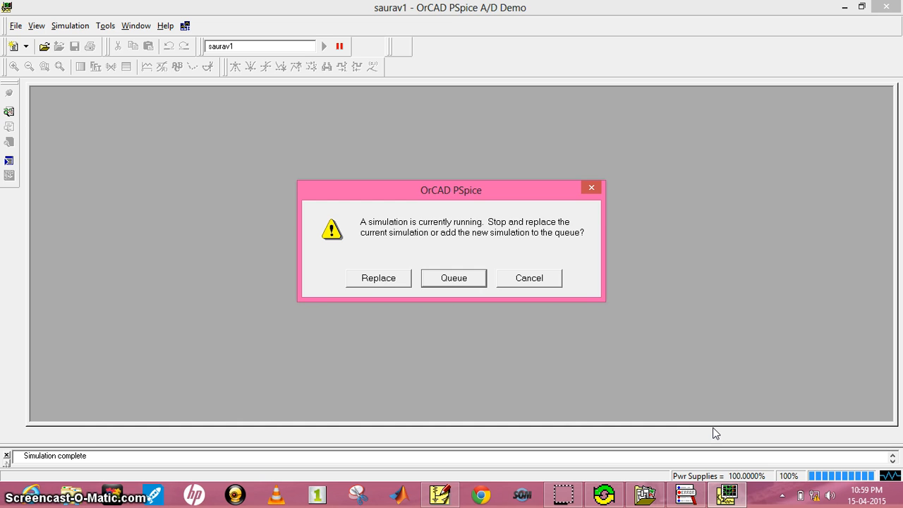
click(379, 277)
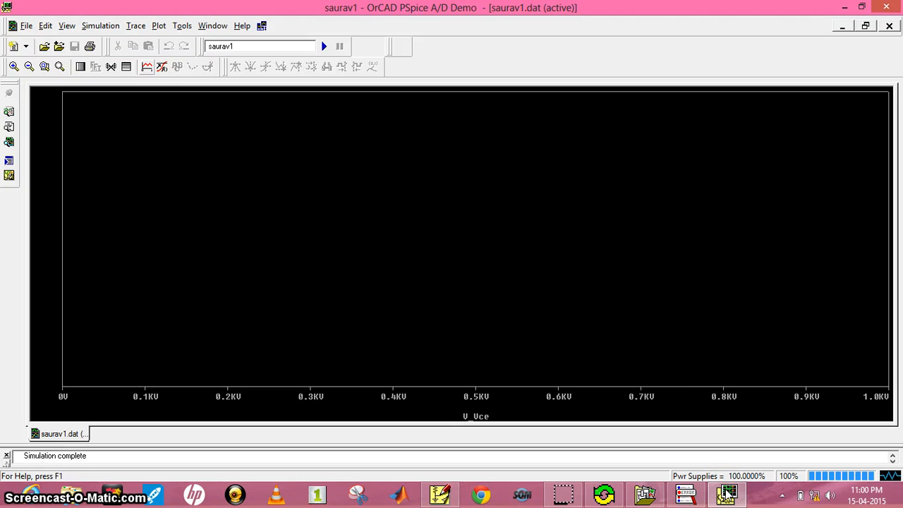
- Add the IC(Z1) trace to plot the collector current against Vce for the new sweep ranges
key(Insert)
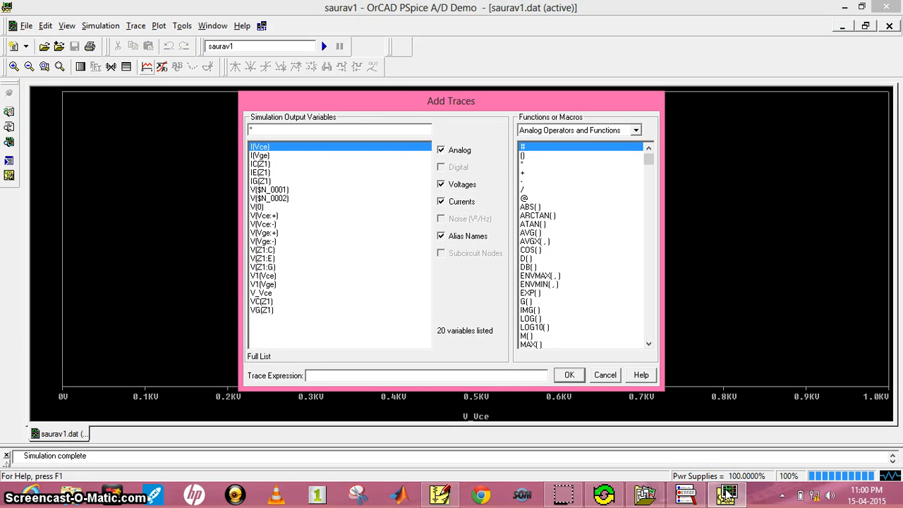
click(260, 164)
click(569, 375)
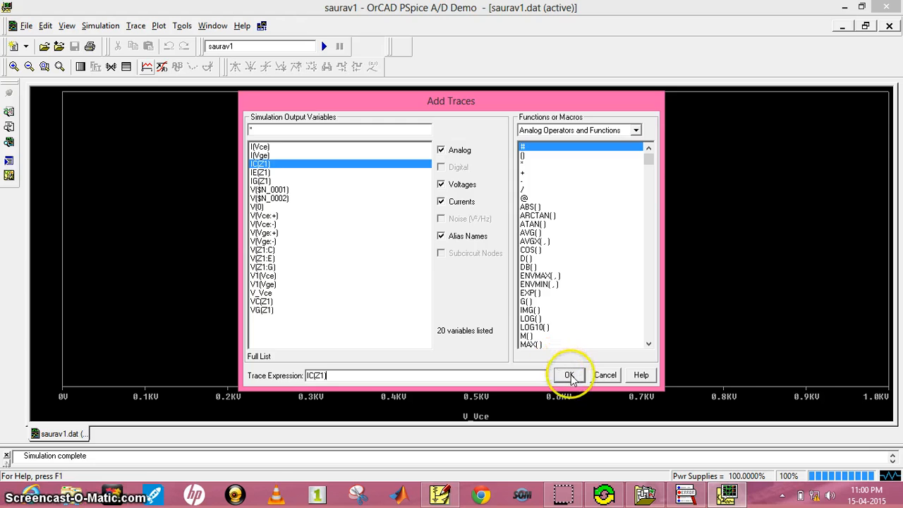